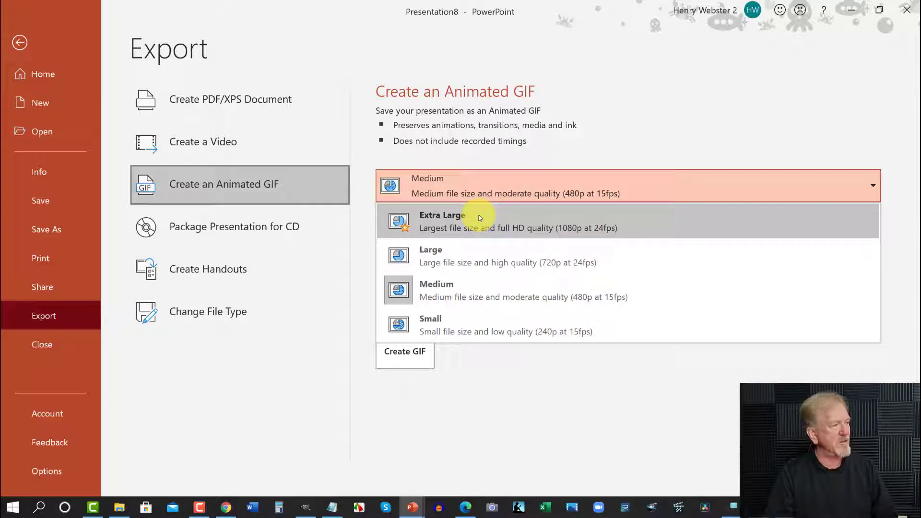
Export the presentation as an Extra Large (1080p at 24fps) animated GIF and save it as HD-Gif.
{"action": "left_click", "coordinate": [480, 219]}
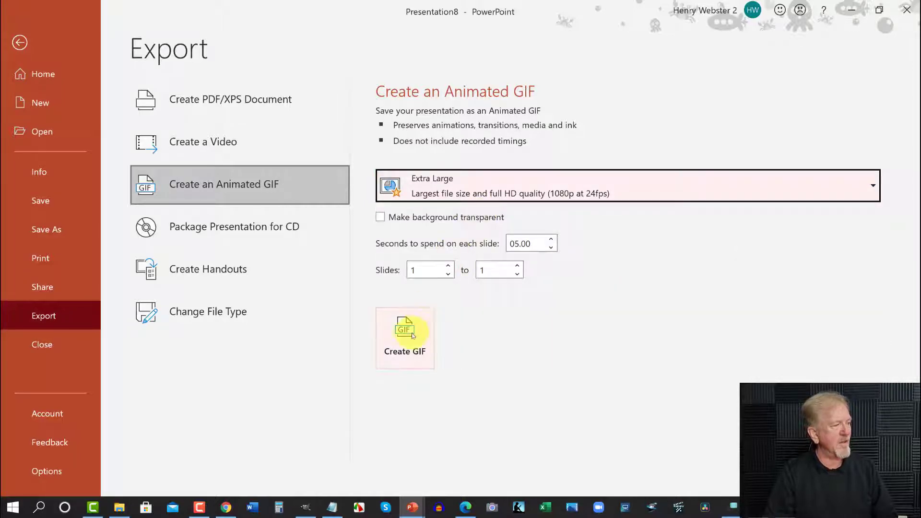
{"action": "left_click", "coordinate": [397, 335]}
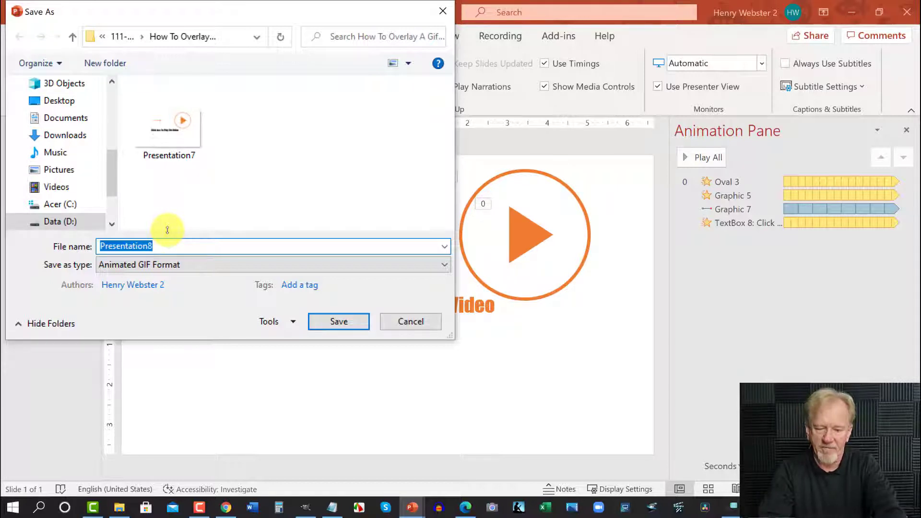
{"action": "type", "text": "HD-Gif"}
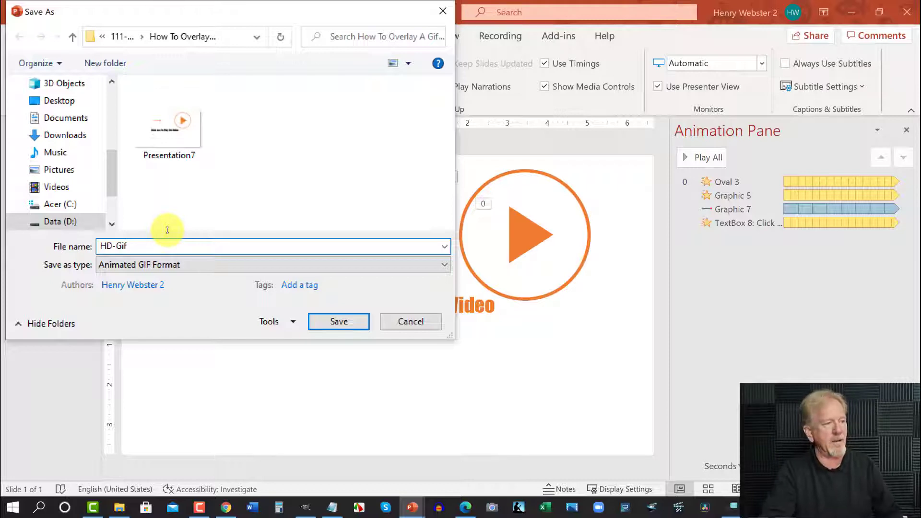
{"action": "left_click", "coordinate": [341, 322]}
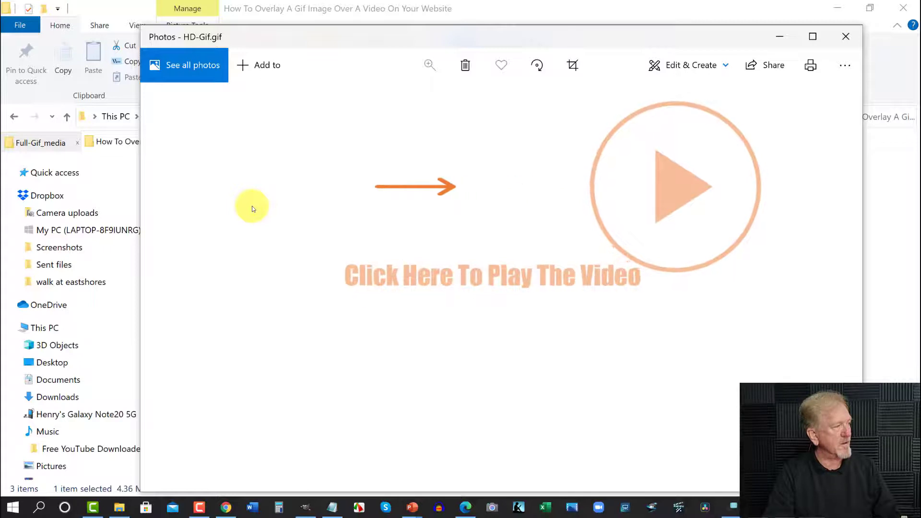
Close the HD-Gif preview, put the folder window away and switch to Camtasia.
{"action": "left_click", "coordinate": [845, 35]}
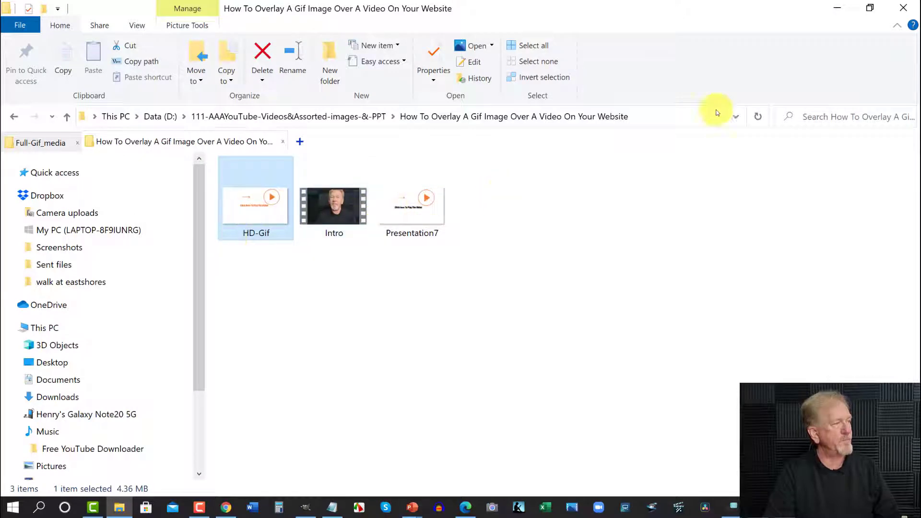
{"action": "left_click", "coordinate": [837, 10]}
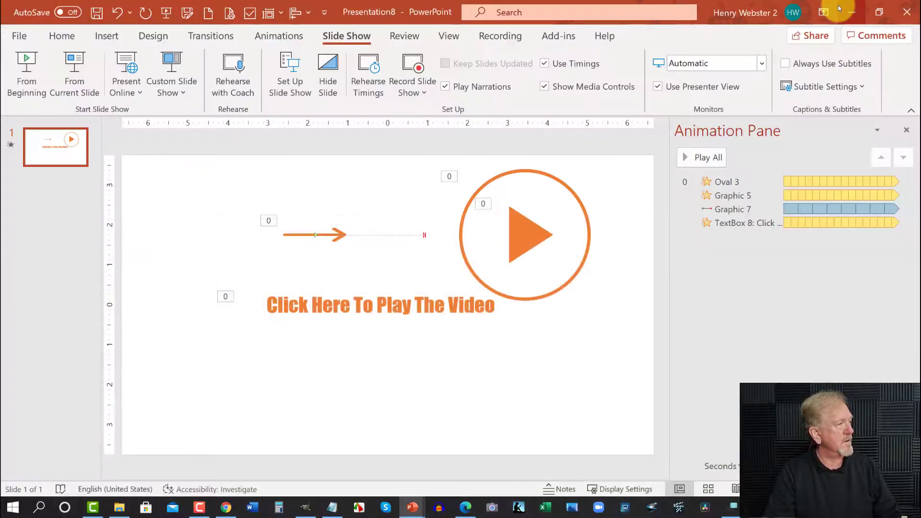
{"action": "left_click", "coordinate": [94, 511]}
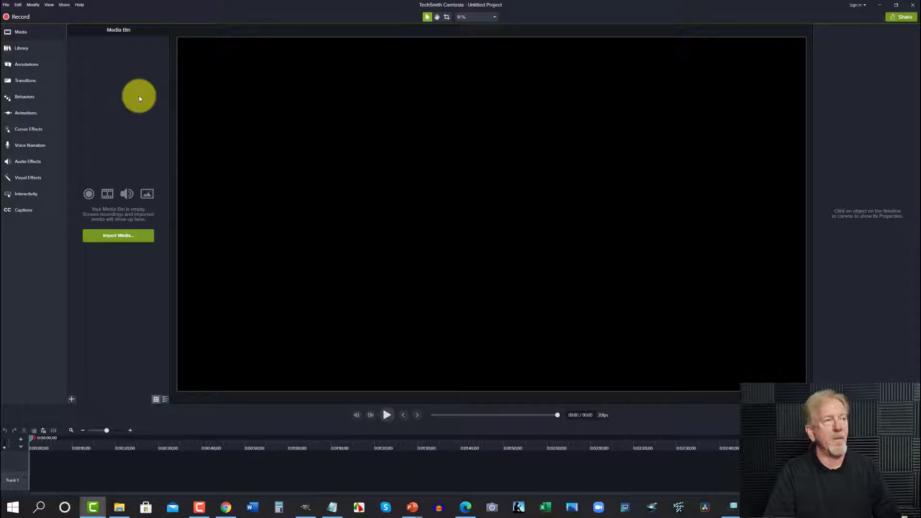
Import the HD-Gif image and the Intro video from the project folder into the Media Bin.
{"action": "left_click", "coordinate": [5, 5]}
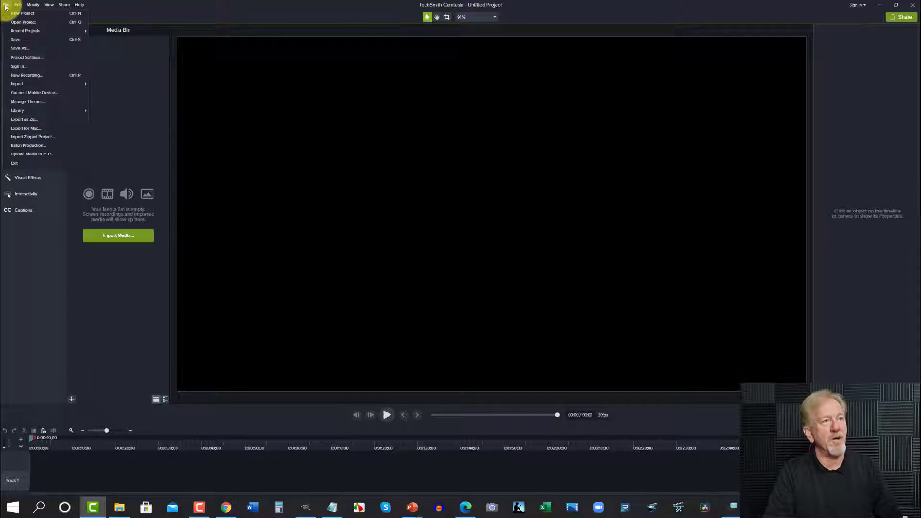
{"action": "mouse_move", "coordinate": [16, 82]}
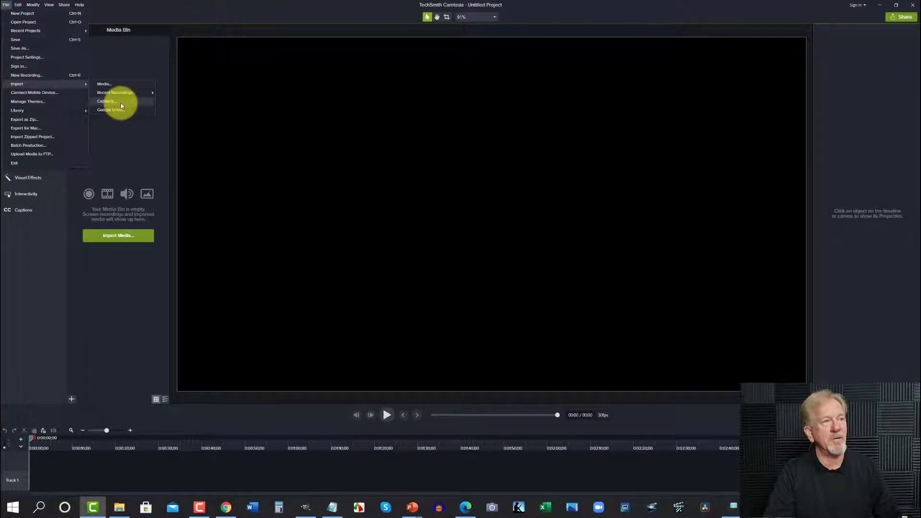
{"action": "left_click", "coordinate": [102, 85]}
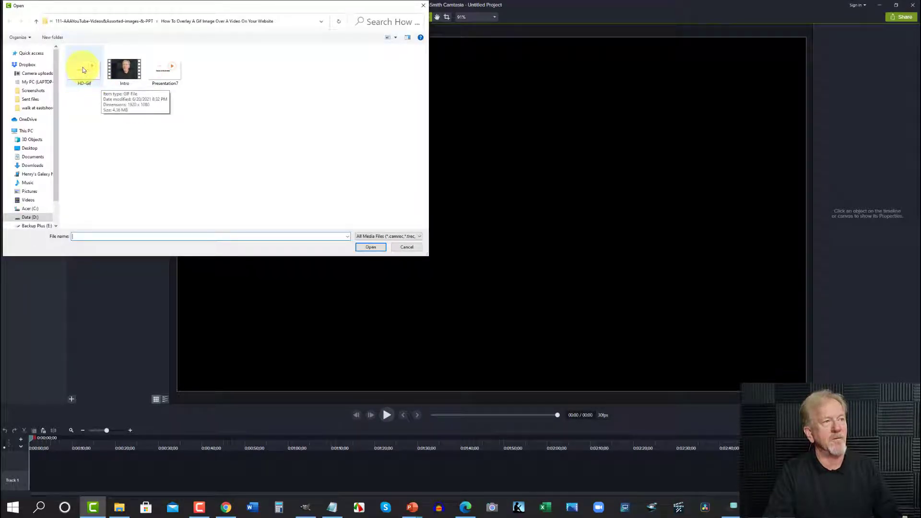
{"action": "double_click", "coordinate": [82, 70]}
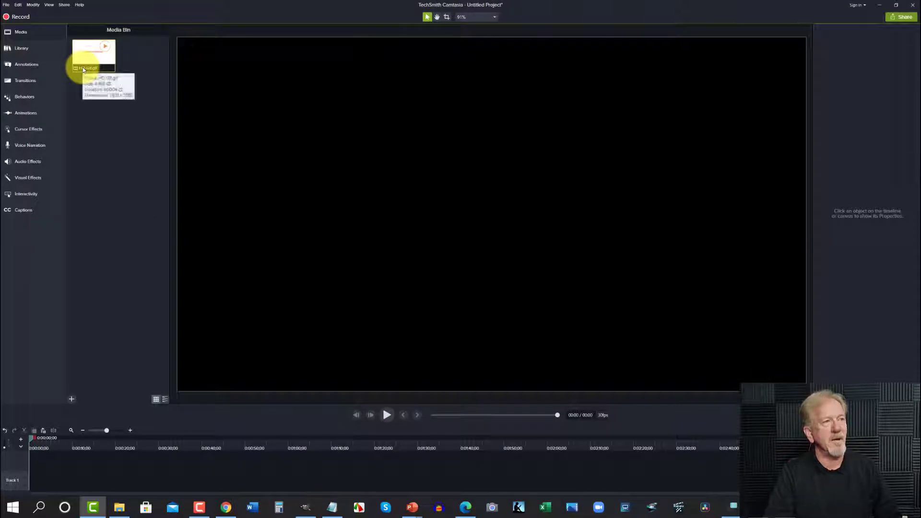
{"action": "left_click", "coordinate": [6, 5]}
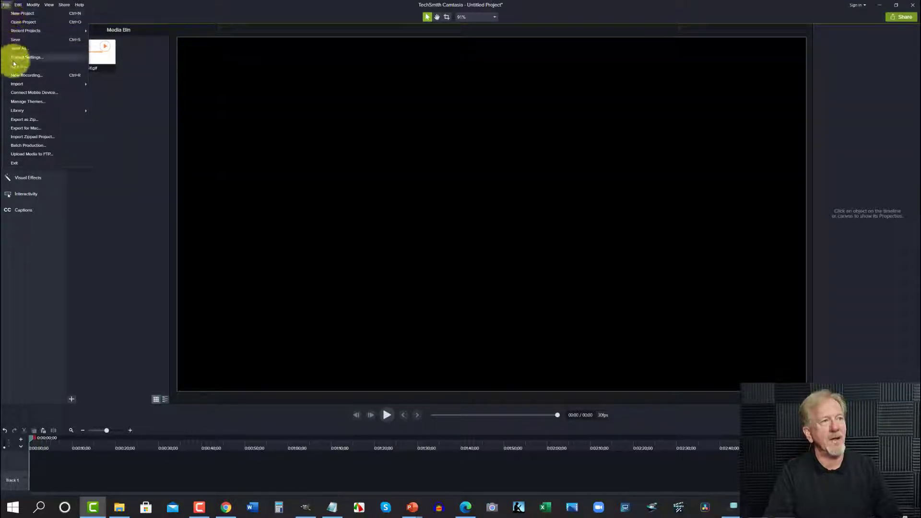
{"action": "mouse_move", "coordinate": [21, 83]}
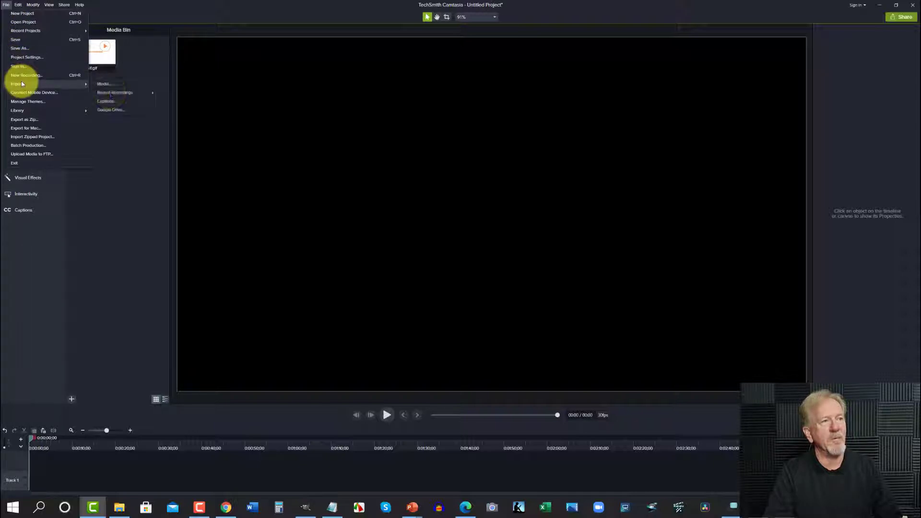
{"action": "left_click", "coordinate": [108, 84]}
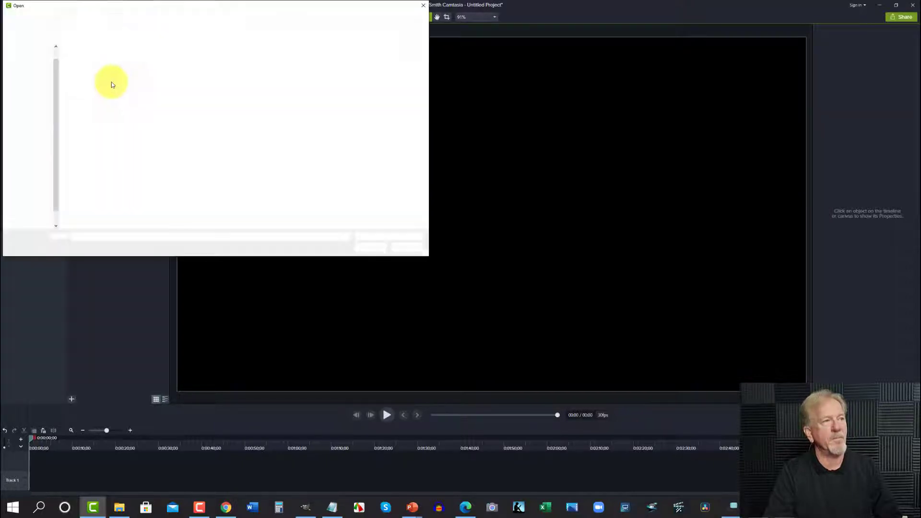
{"action": "double_click", "coordinate": [122, 71]}
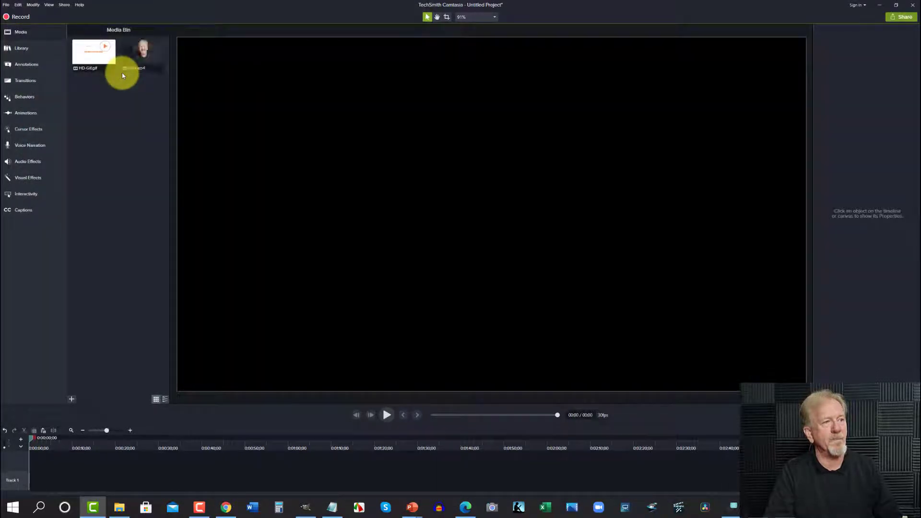
Place the Intro video at the start of Track 1 and HD-Gif above it at the start of Track 2.
{"action": "left_click_drag", "start_coordinate": [140, 52], "coordinate": [30, 484]}
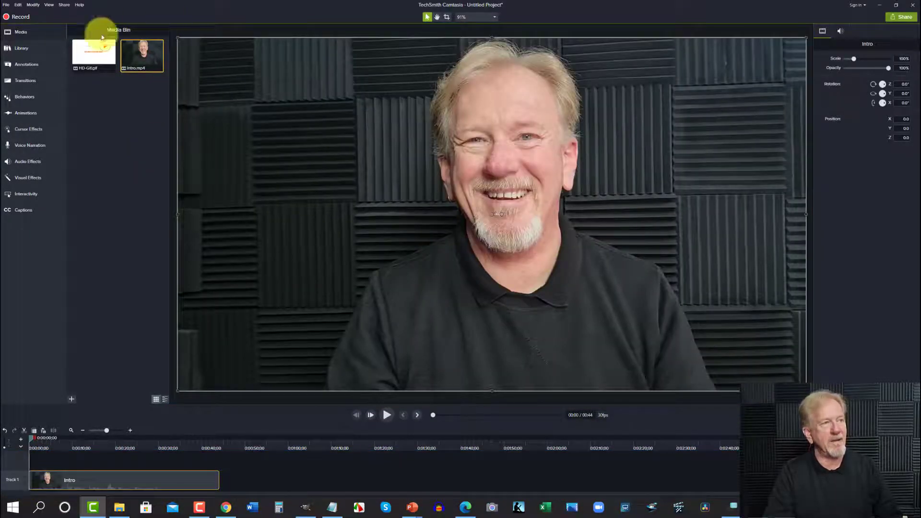
{"action": "left_click", "coordinate": [89, 56]}
{"action": "left_click_drag", "start_coordinate": [88, 56], "coordinate": [48, 465]}
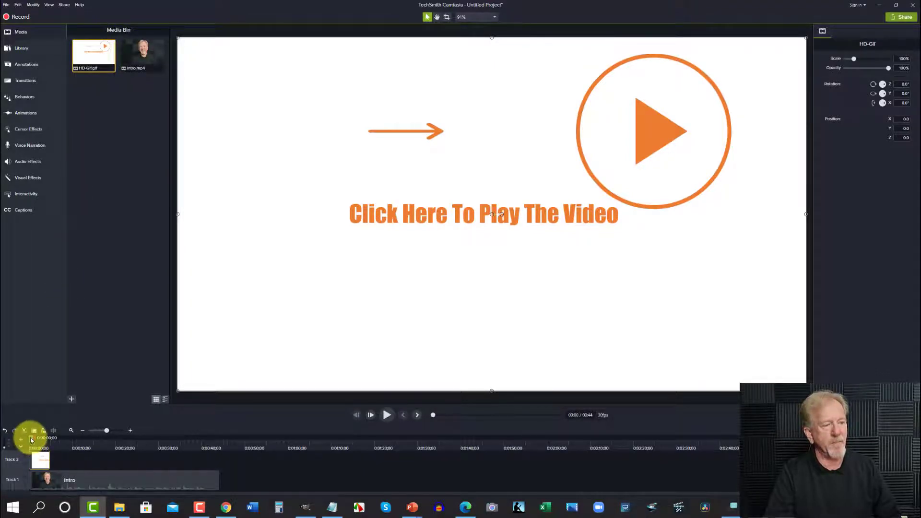
Split the Intro clip at the end of HD-Gif, at 0:00:04;26, and delete the part after the split.
{"action": "left_click_drag", "start_coordinate": [30, 437], "coordinate": [51, 439]}
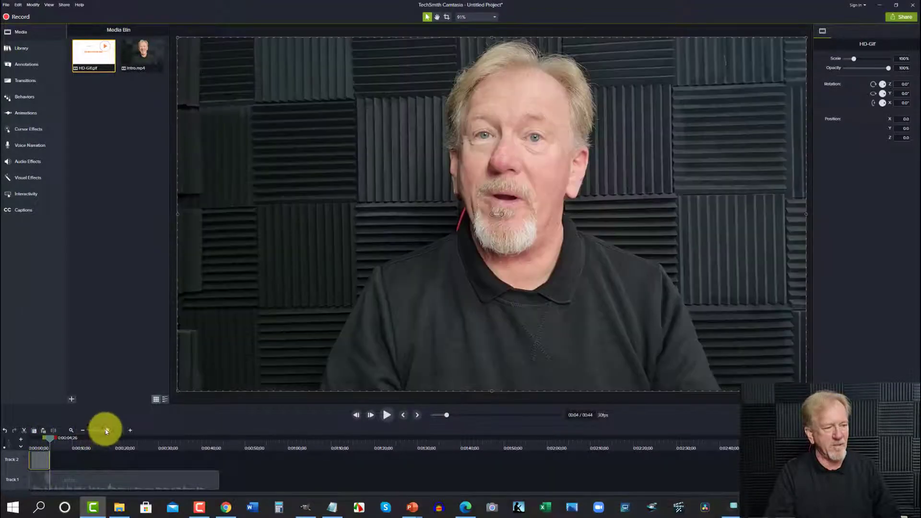
{"action": "left_click_drag", "start_coordinate": [107, 432], "coordinate": [132, 436]}
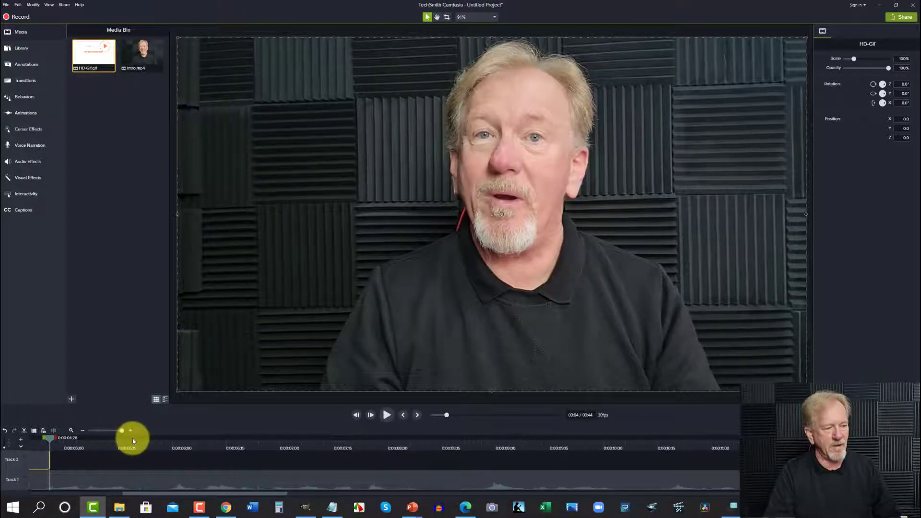
{"action": "left_click", "coordinate": [67, 479]}
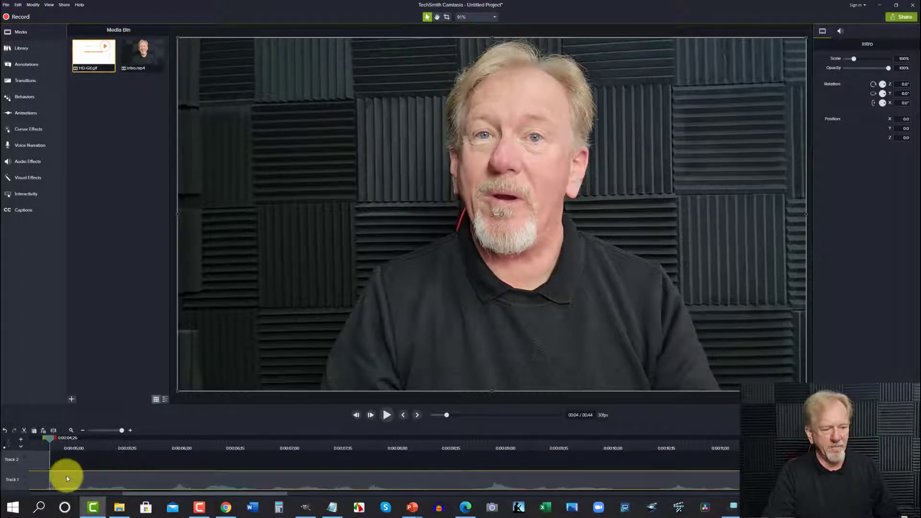
{"action": "left_click", "coordinate": [52, 431]}
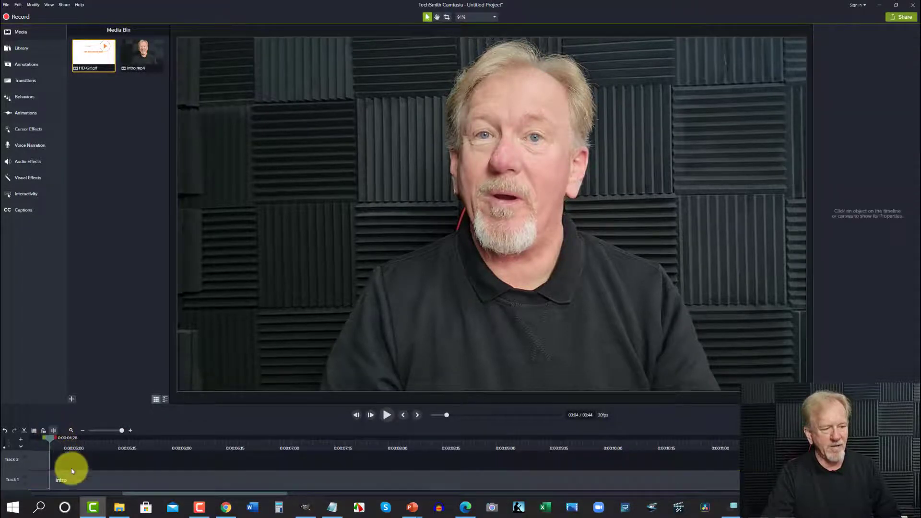
{"action": "left_click", "coordinate": [71, 478]}
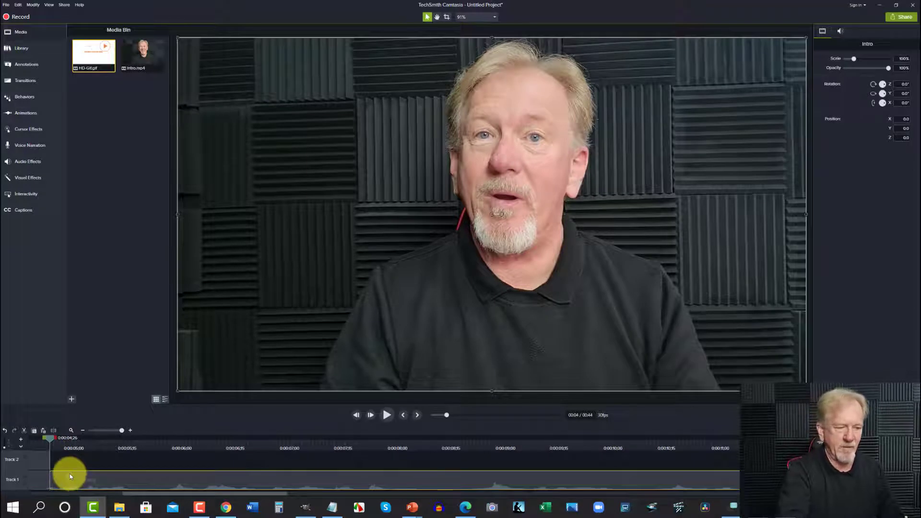
{"action": "key", "text": "Delete"}
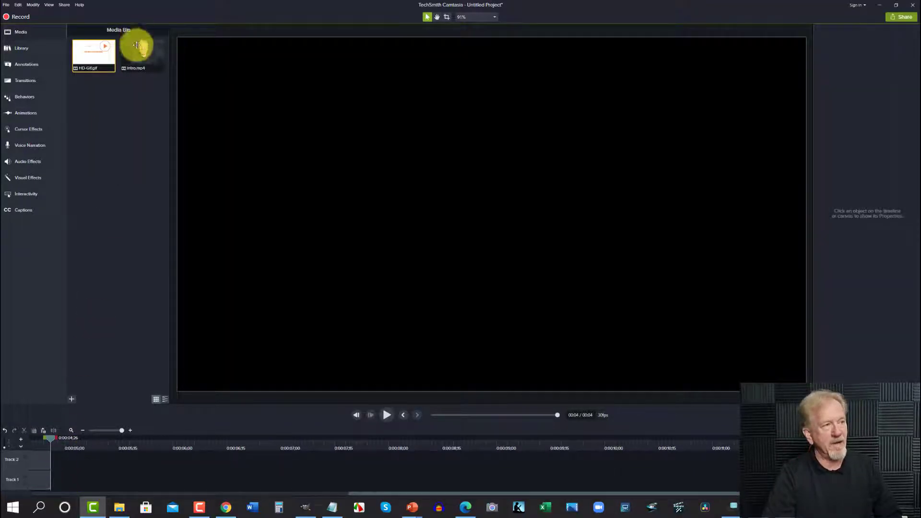
Return the playhead to the beginning of the timeline.
{"action": "left_click_drag", "start_coordinate": [52, 438], "coordinate": [5, 447]}
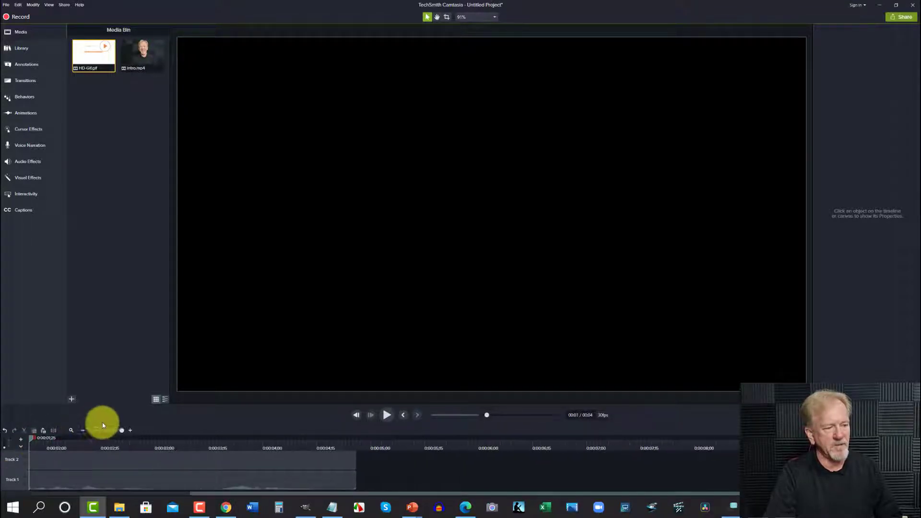
{"action": "left_click", "coordinate": [90, 430]}
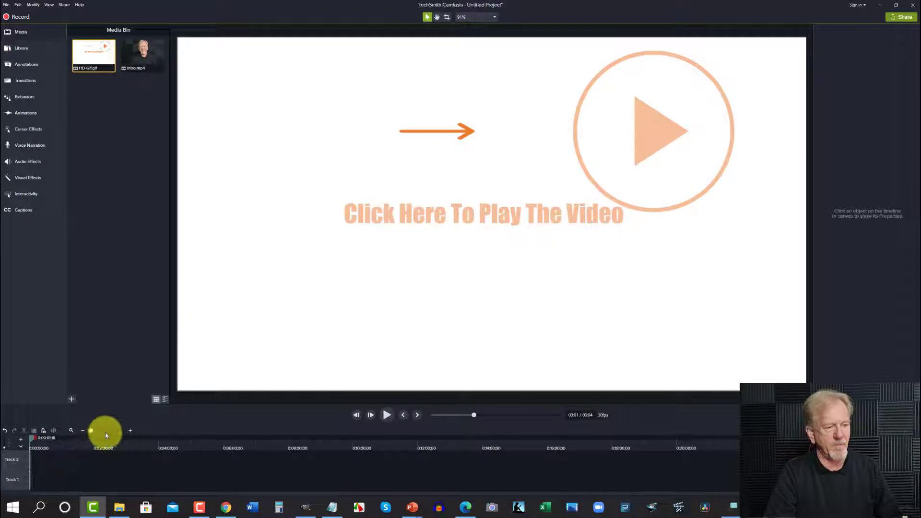
{"action": "left_click", "coordinate": [111, 431]}
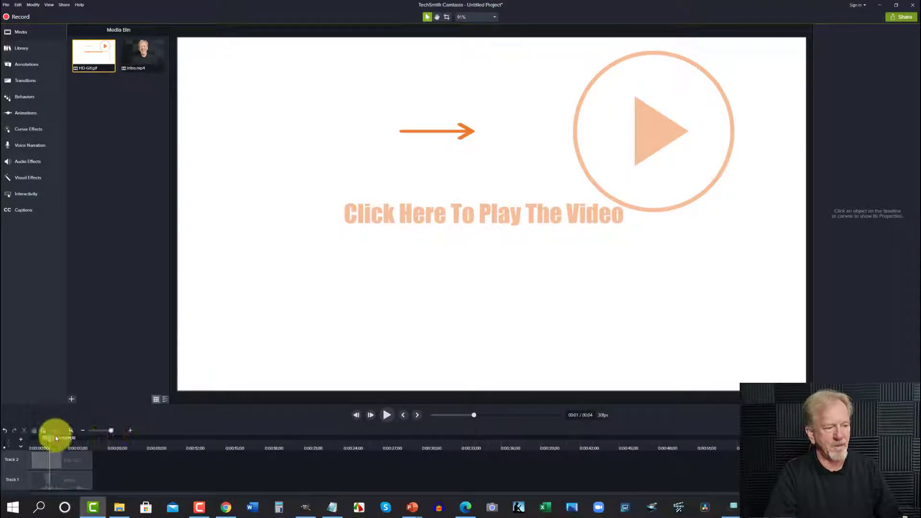
{"action": "left_click_drag", "start_coordinate": [50, 438], "coordinate": [10, 440]}
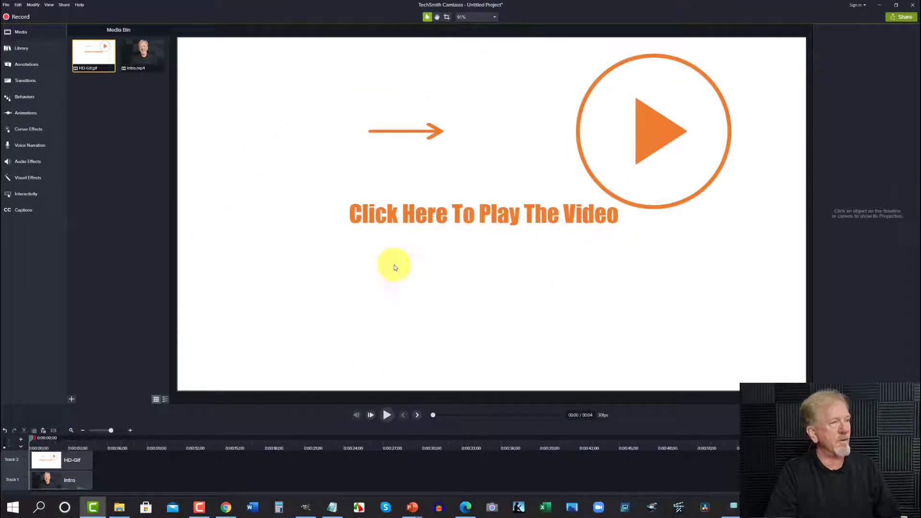
Apply the Remove a Color effect to HD-Gif on Track 2 with white (#FFFFFF) as the removed color, and play the result.
{"action": "left_click", "coordinate": [16, 177]}
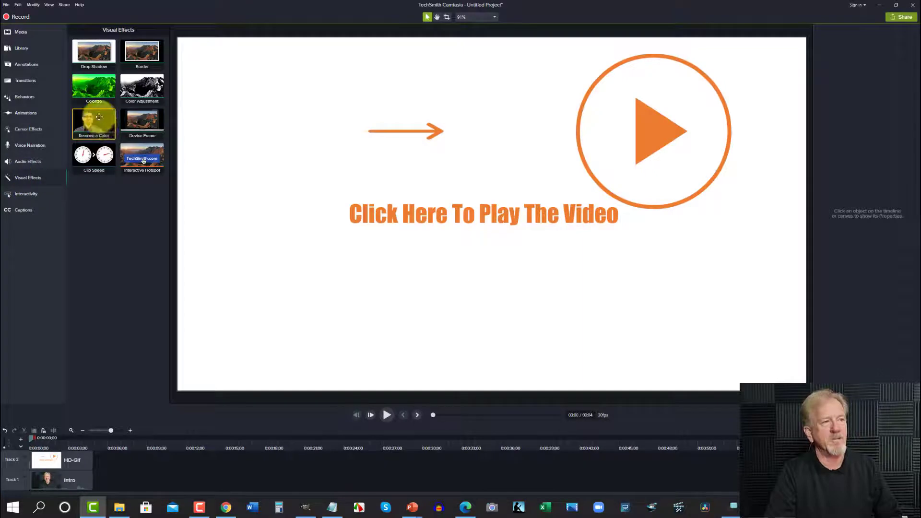
{"action": "left_click_drag", "start_coordinate": [90, 123], "coordinate": [74, 457]}
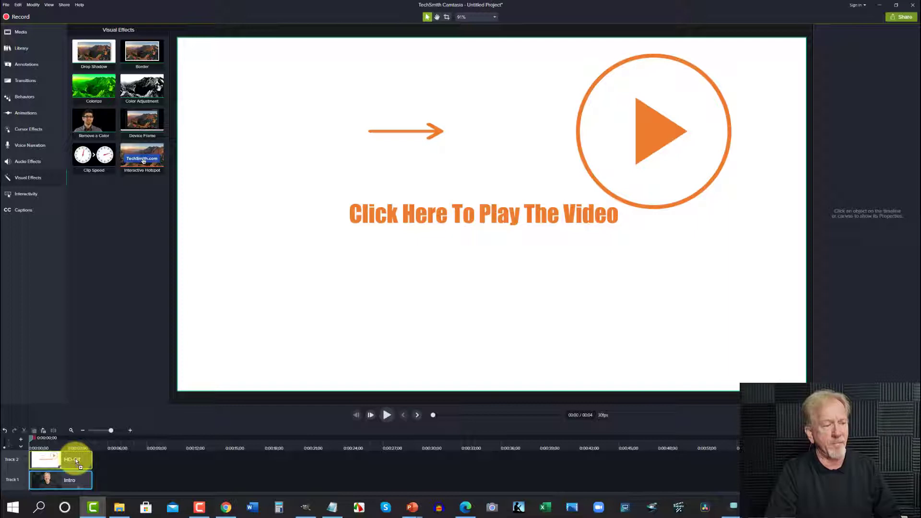
{"action": "left_click_drag", "start_coordinate": [76, 461], "coordinate": [78, 460]}
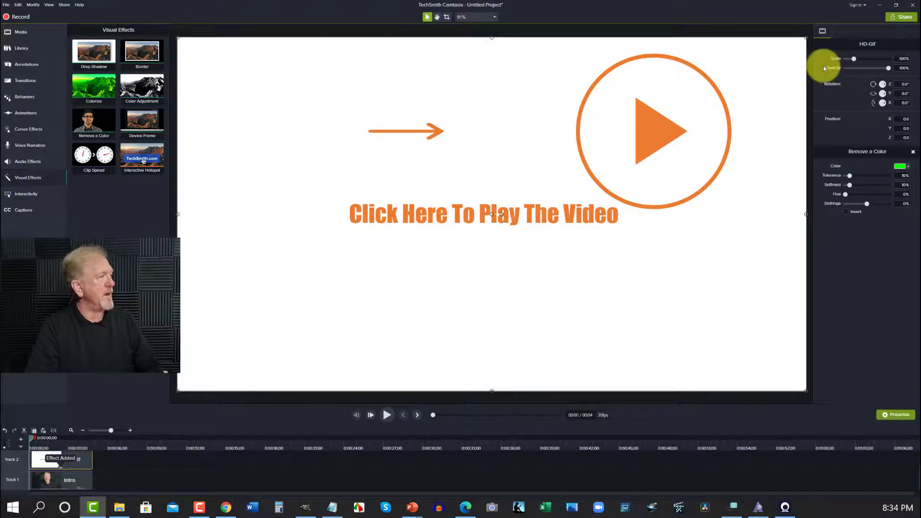
{"action": "left_click", "coordinate": [908, 167]}
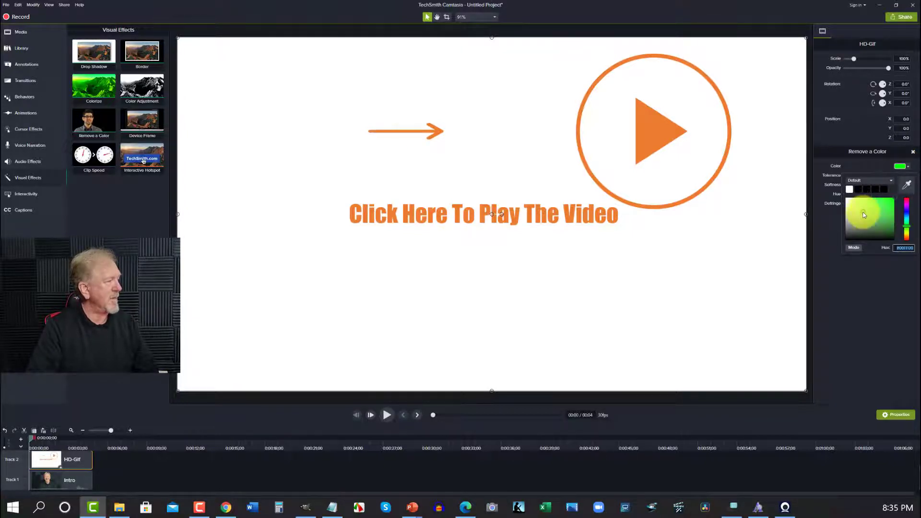
{"action": "left_click_drag", "start_coordinate": [847, 208], "coordinate": [835, 196]}
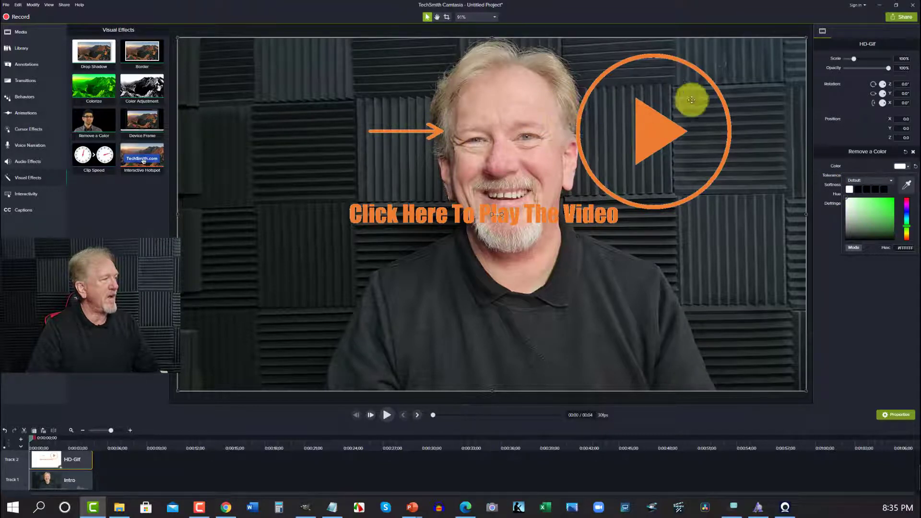
{"action": "left_click", "coordinate": [384, 419]}
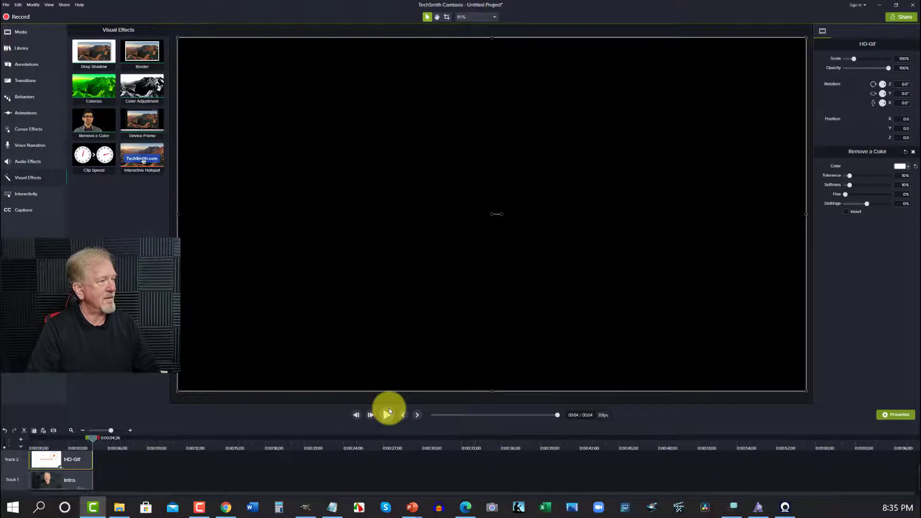
Set the audio gain of the Intro clip on Track 1 to 0%.
{"action": "left_click", "coordinate": [70, 478]}
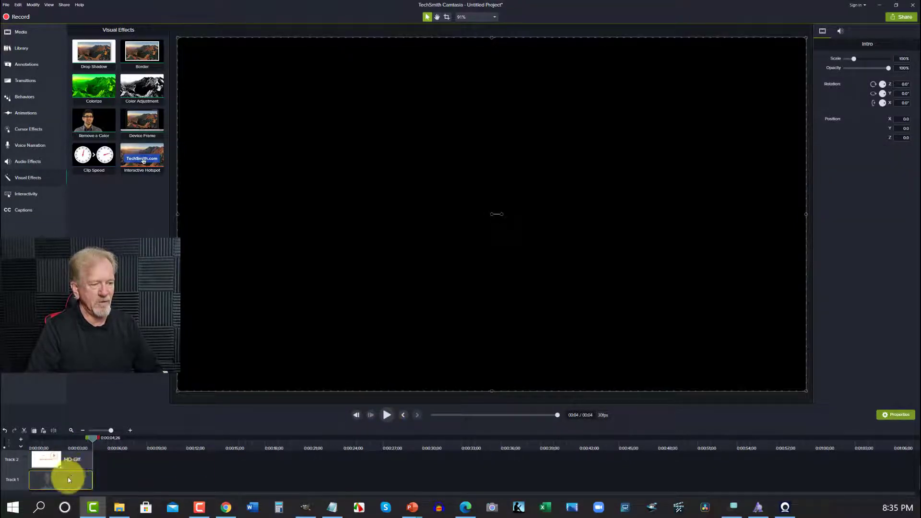
{"action": "left_click", "coordinate": [840, 31]}
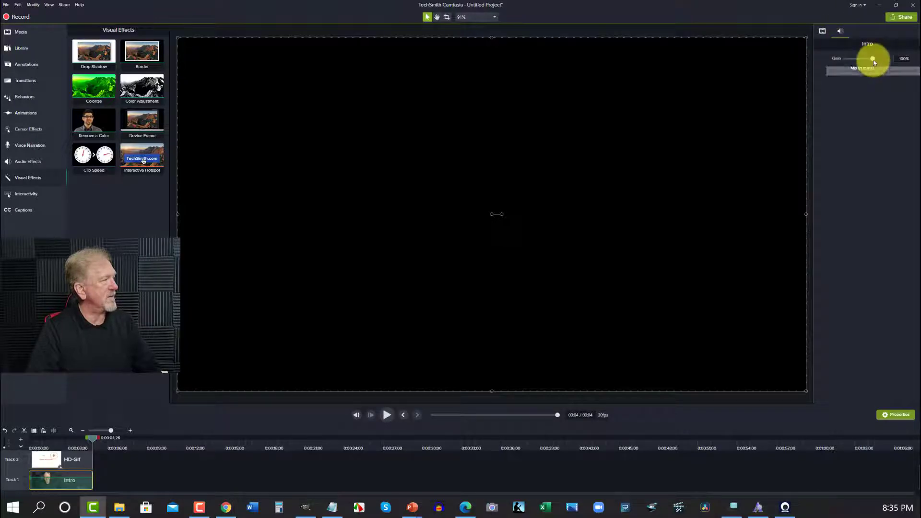
{"action": "left_click_drag", "start_coordinate": [872, 59], "coordinate": [835, 58]}
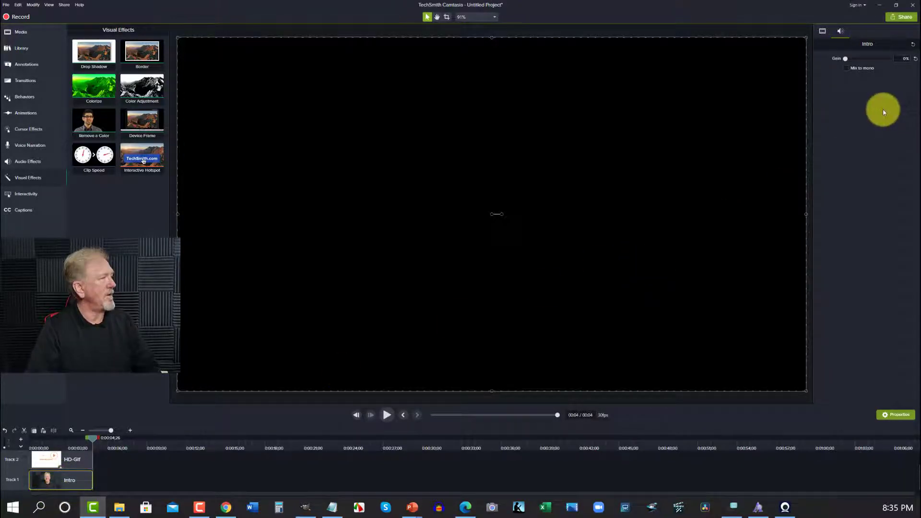
Start a local-file export of the project with custom production settings and the GIF animation file format.
{"action": "left_click", "coordinate": [905, 17]}
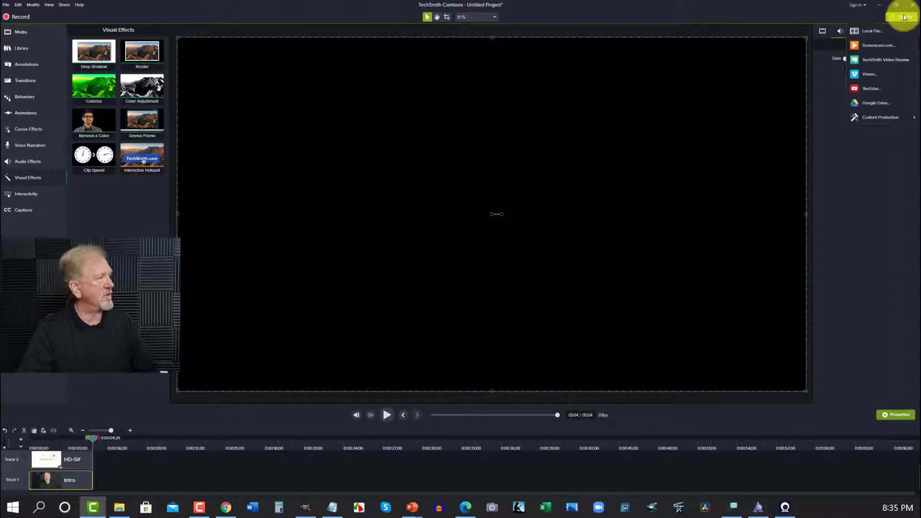
{"action": "left_click", "coordinate": [875, 30]}
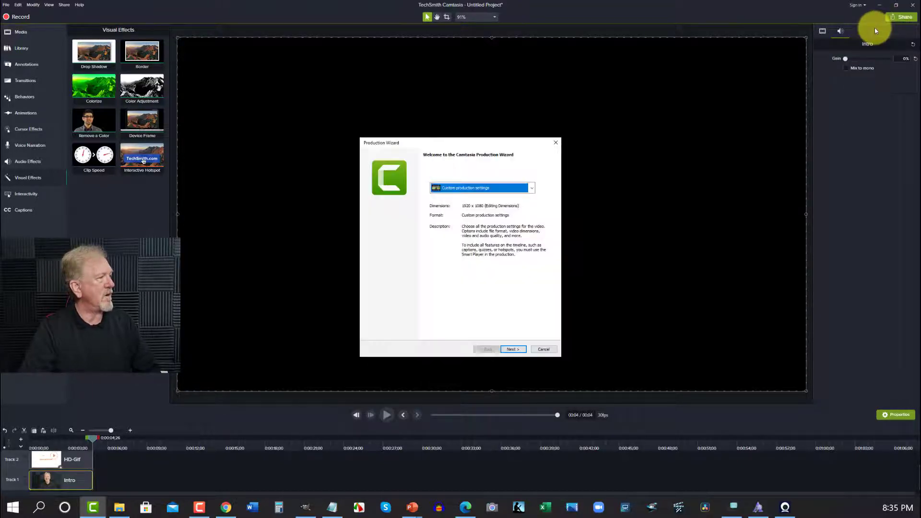
{"action": "left_click", "coordinate": [531, 188]}
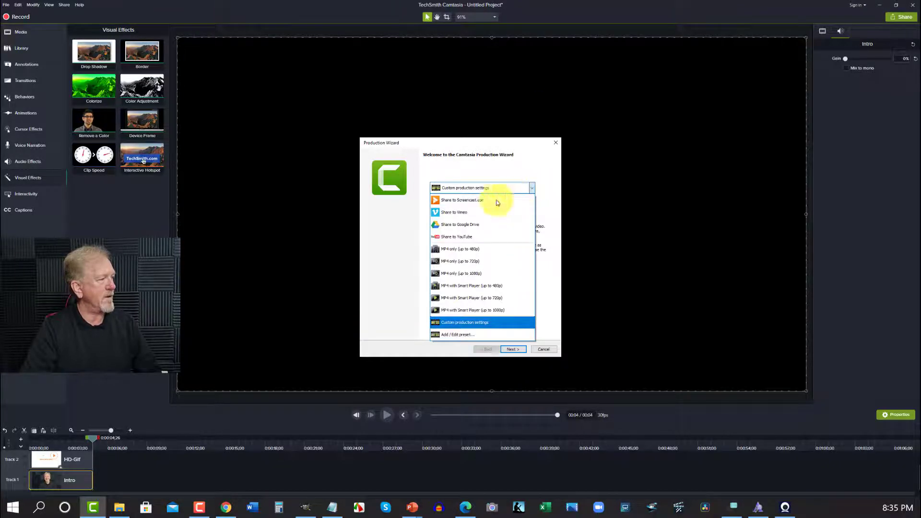
{"action": "left_click", "coordinate": [453, 322]}
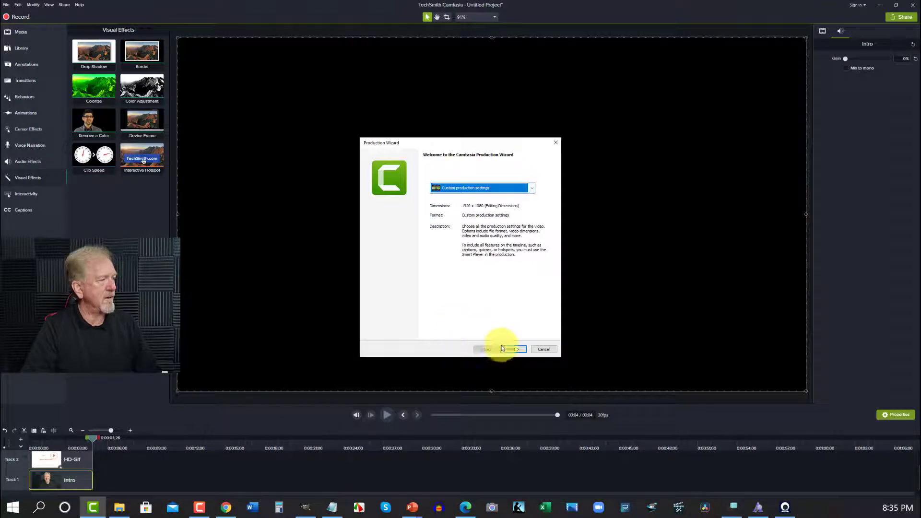
{"action": "left_click", "coordinate": [518, 349]}
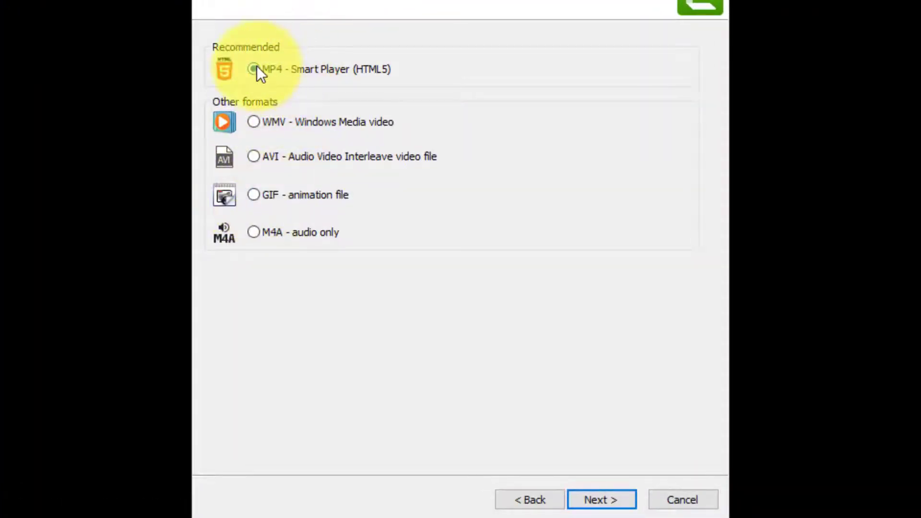
{"action": "left_click", "coordinate": [254, 198]}
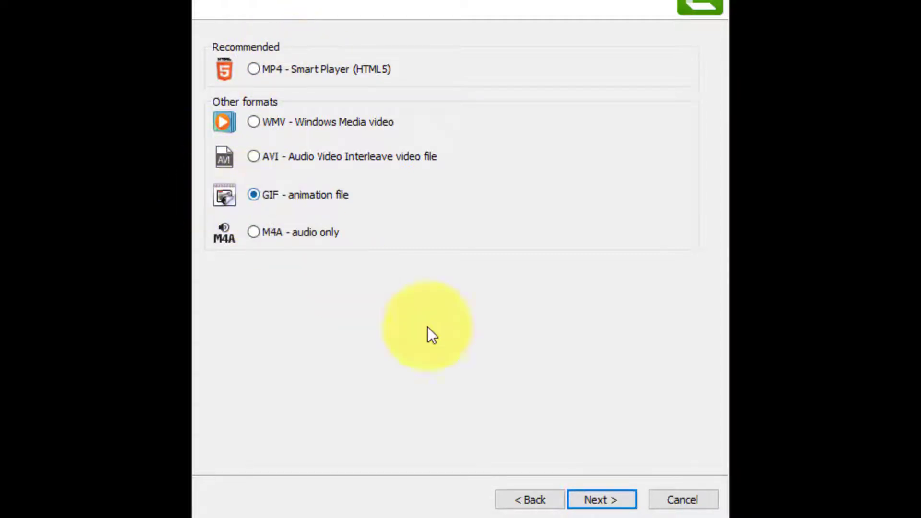
Accept the GIF options: frame rate 30 with dithering, current 1920x1080 size, no watermark and the video embedded into HTML.
{"action": "left_click", "coordinate": [602, 499]}
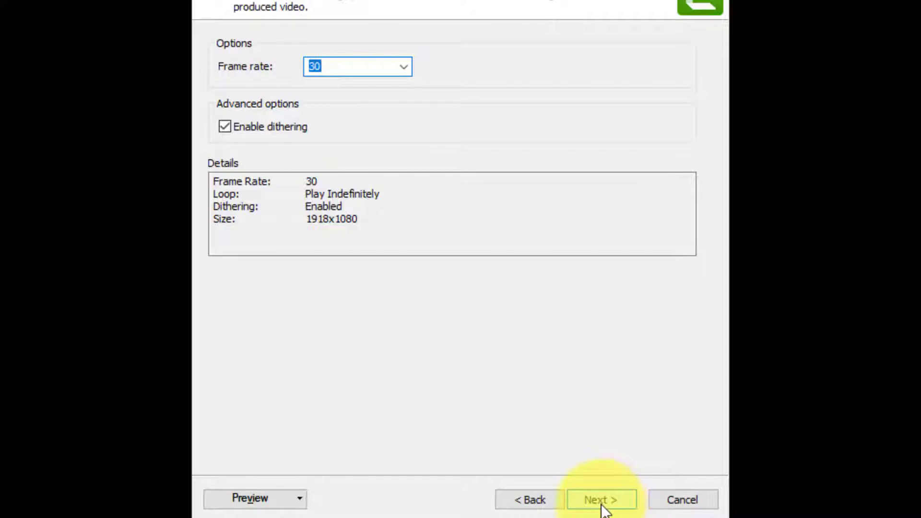
{"action": "left_click", "coordinate": [602, 499]}
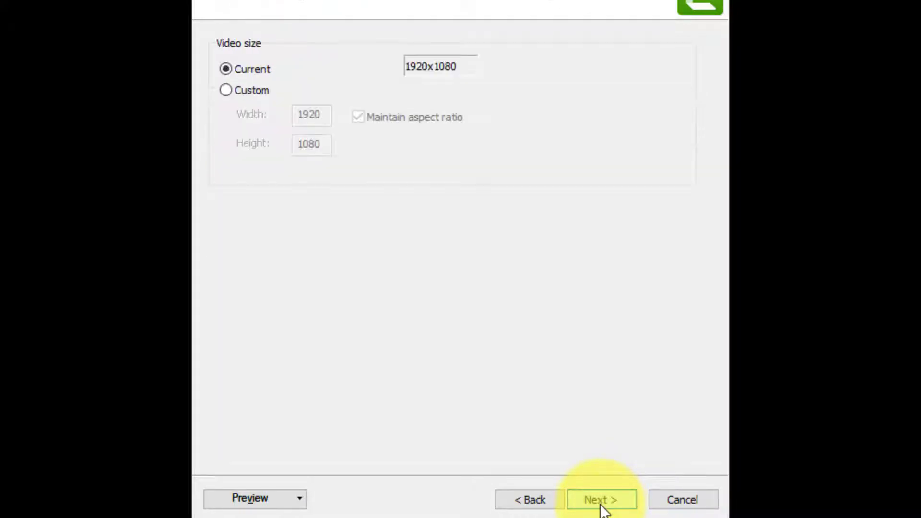
{"action": "left_click", "coordinate": [602, 501]}
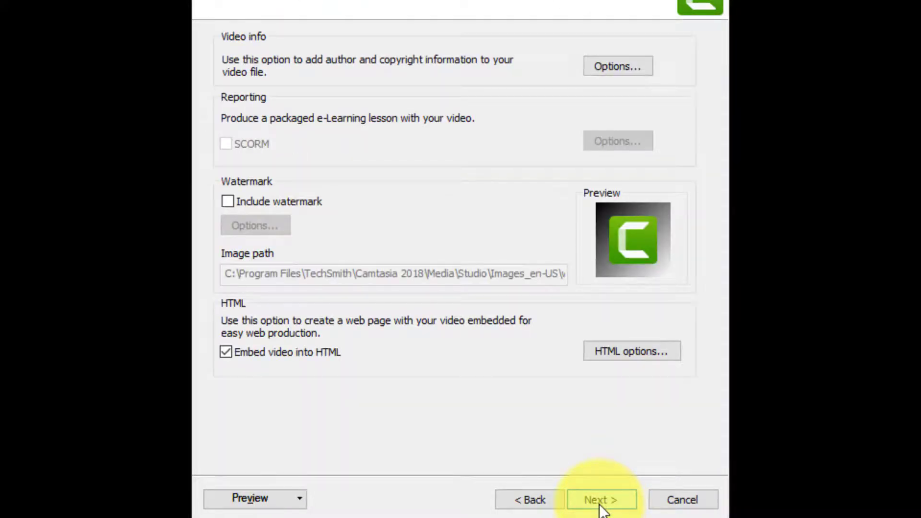
{"action": "left_click", "coordinate": [600, 503]}
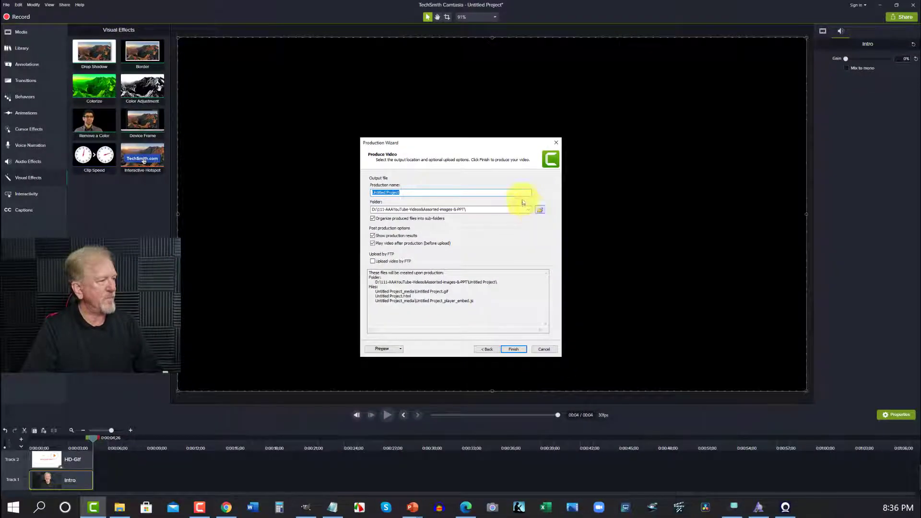
Browse for the output location and open the folder How To Overlay A Gif Image Over A Video On Your Website.
{"action": "left_click", "coordinate": [540, 209]}
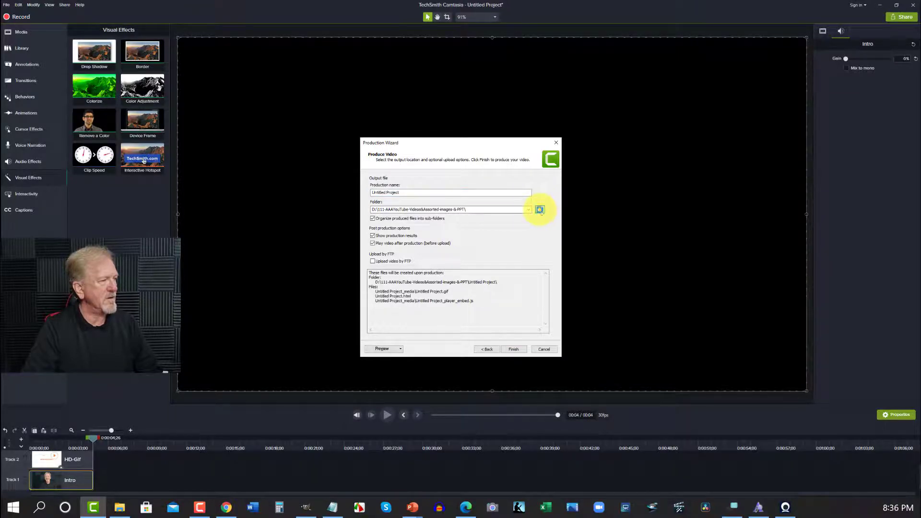
{"action": "scroll", "coordinate": [450, 240], "scroll_direction": "down", "scroll_amount": 7}
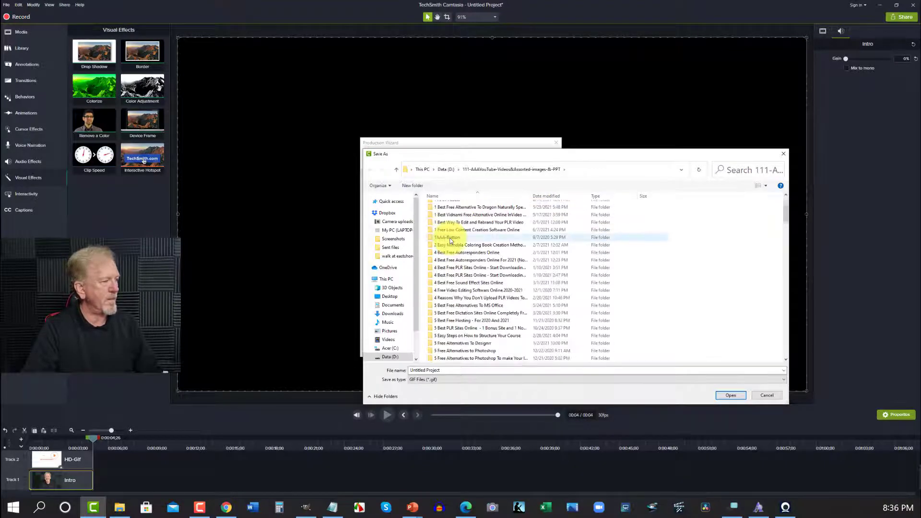
{"action": "scroll", "coordinate": [451, 240], "scroll_direction": "down", "scroll_amount": 12}
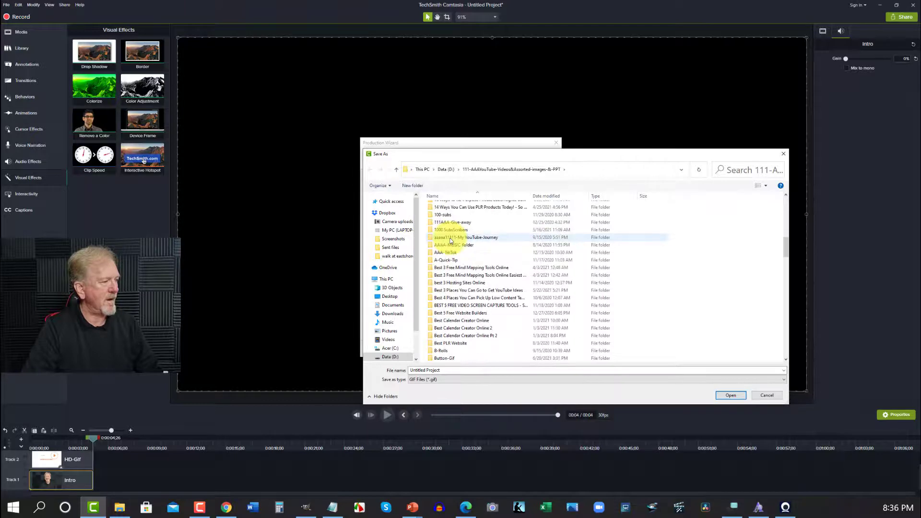
{"action": "scroll", "coordinate": [451, 240], "scroll_direction": "down", "scroll_amount": 7}
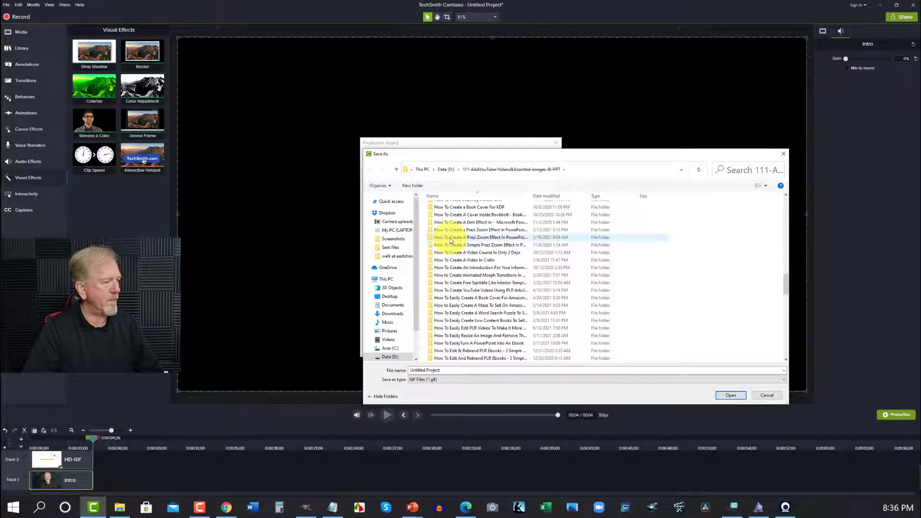
{"action": "scroll", "coordinate": [451, 241], "scroll_direction": "down", "scroll_amount": 1}
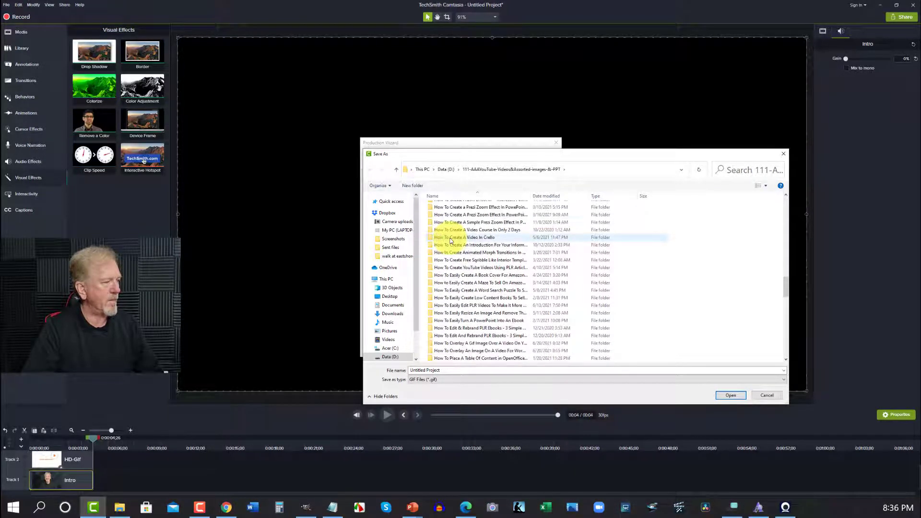
{"action": "left_click", "coordinate": [433, 352]}
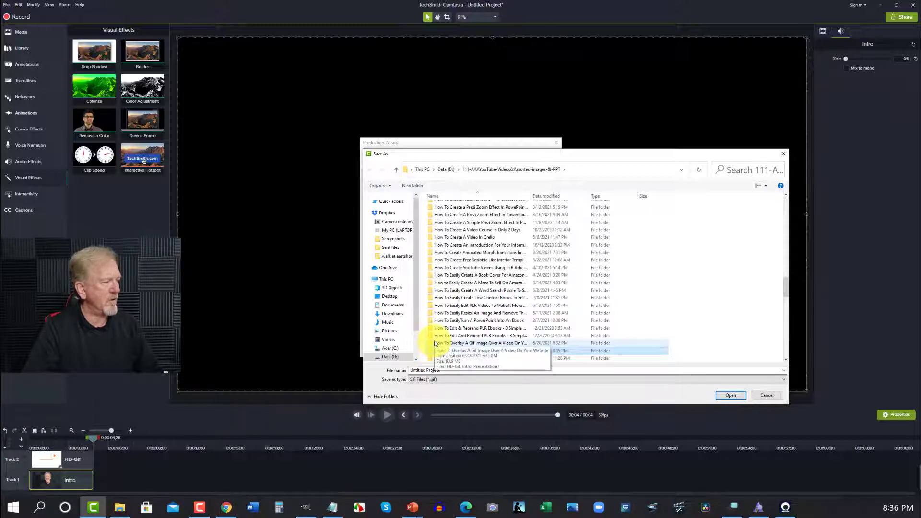
{"action": "double_click", "coordinate": [434, 343]}
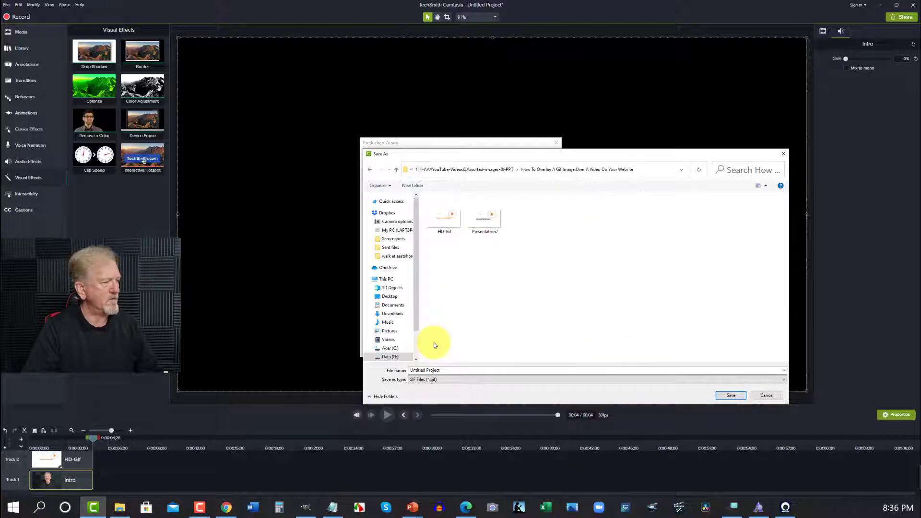
{"action": "left_click", "coordinate": [370, 169]}
{"action": "scroll", "coordinate": [427, 326], "scroll_direction": "down", "scroll_amount": 1}
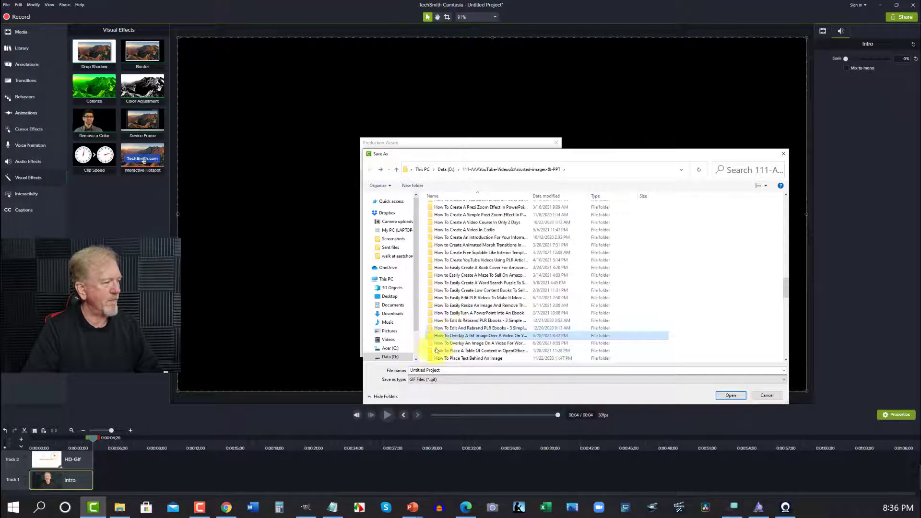
{"action": "double_click", "coordinate": [429, 343]}
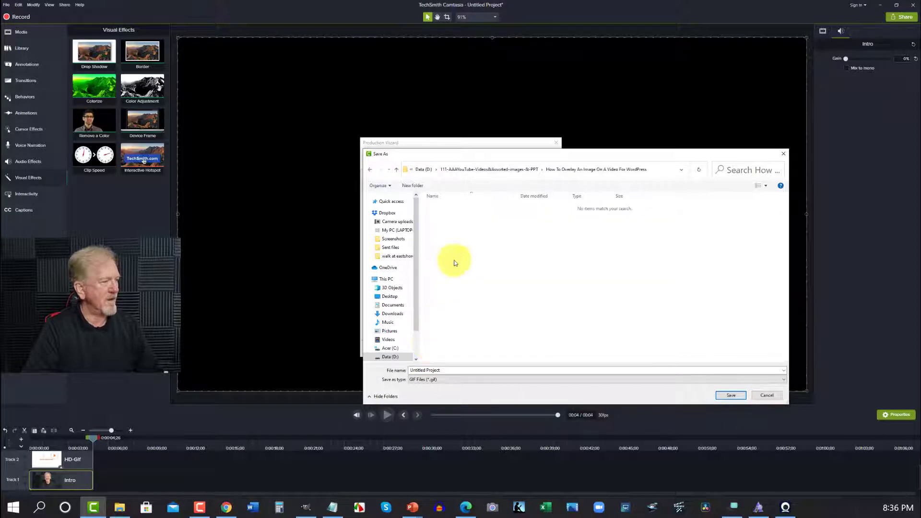
{"action": "left_click", "coordinate": [370, 168]}
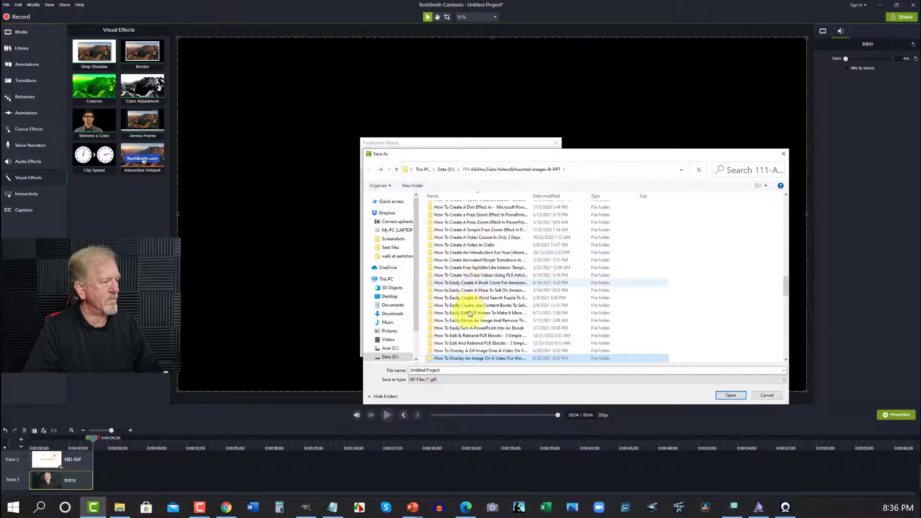
{"action": "double_click", "coordinate": [437, 349]}
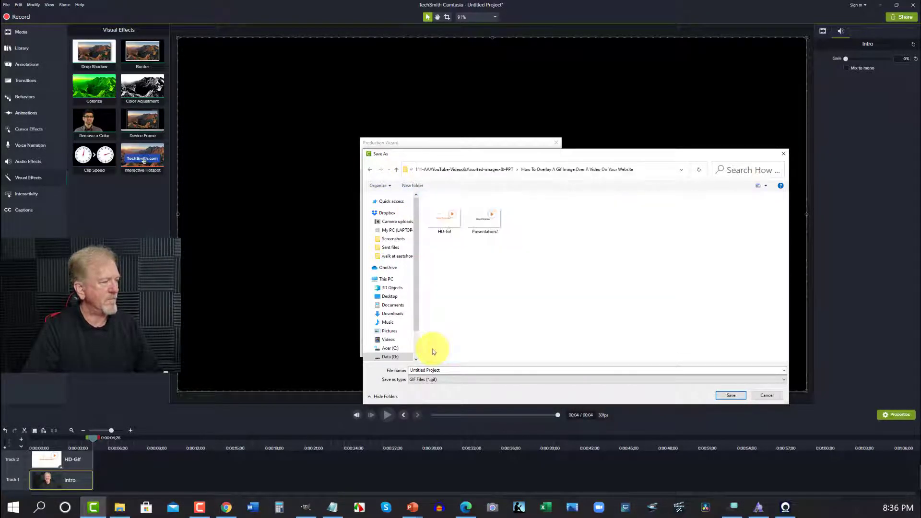
Name the output file Finished Gif, save it in the chosen folder and produce the GIF.
{"action": "left_click", "coordinate": [493, 370]}
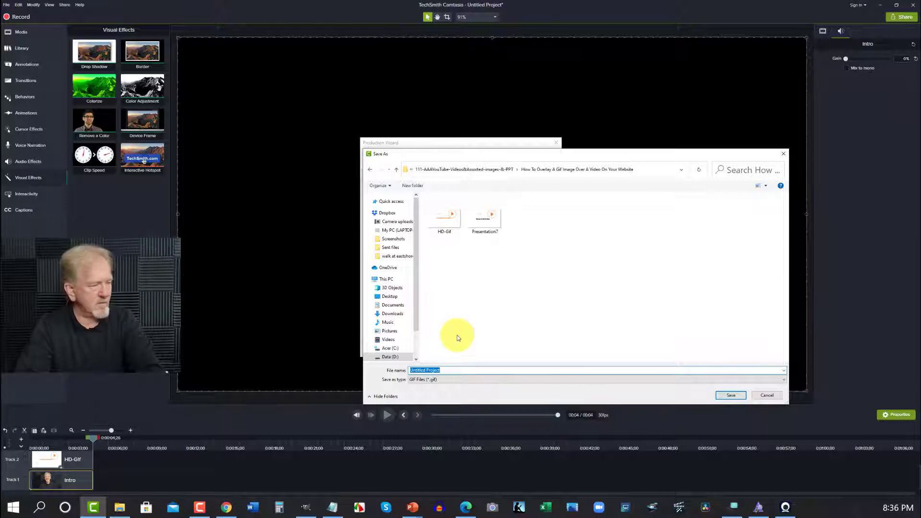
{"action": "type", "text": "Finished Gif"}
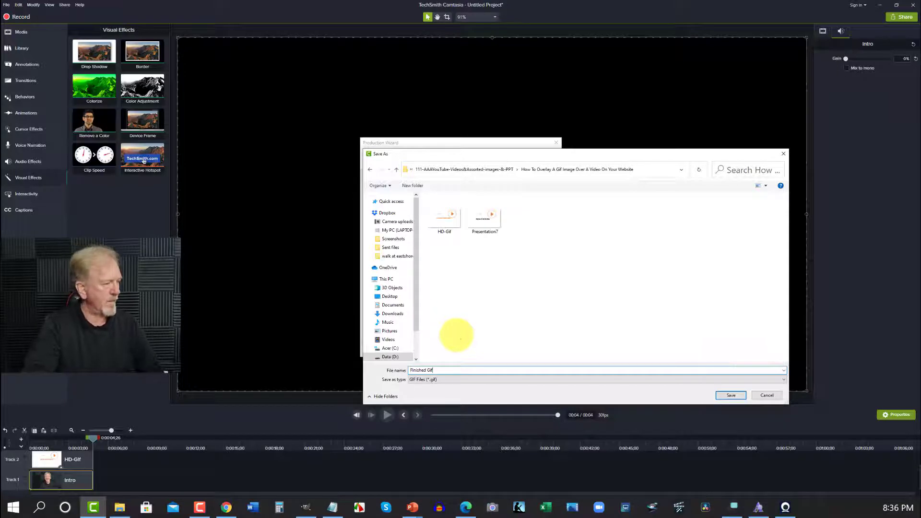
{"action": "left_click", "coordinate": [731, 395]}
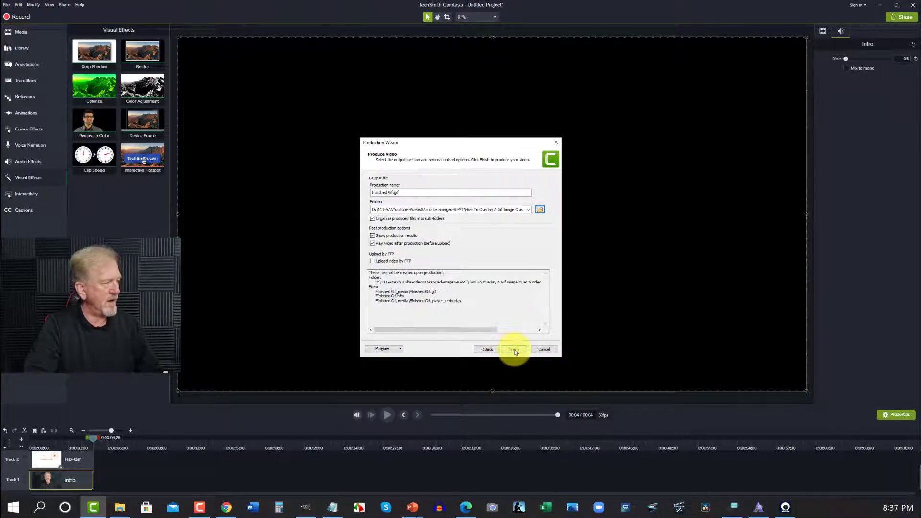
{"action": "left_click", "coordinate": [514, 350]}
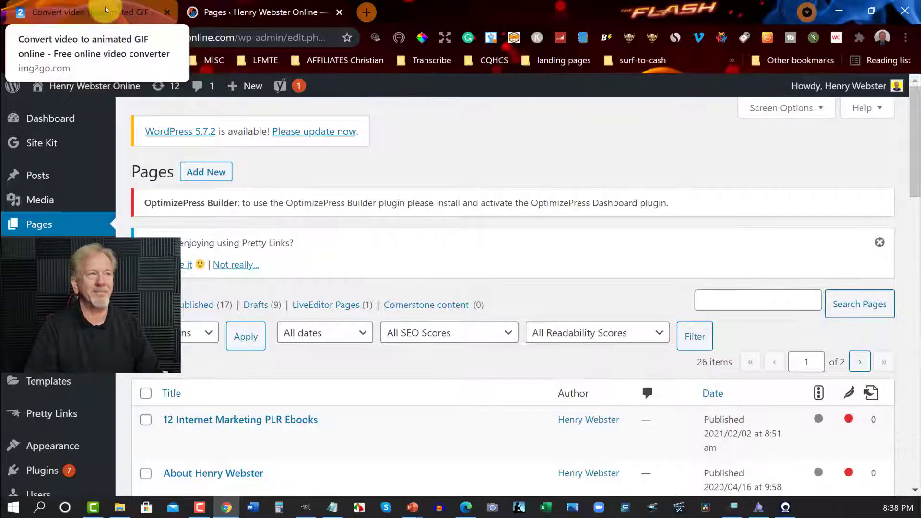
Switch to the img2go video-to-GIF converter in the browser and look at its option for choosing a file.
{"action": "left_click", "coordinate": [72, 12]}
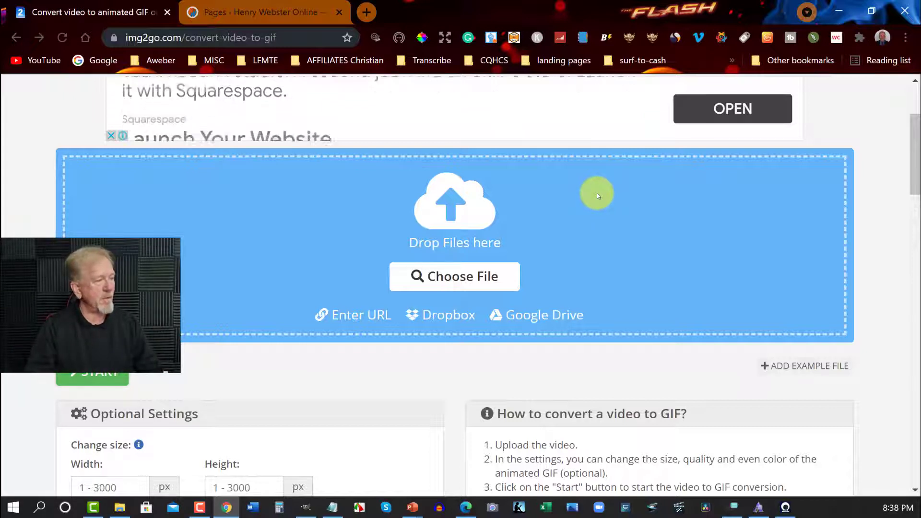
{"action": "left_click", "coordinate": [454, 278]}
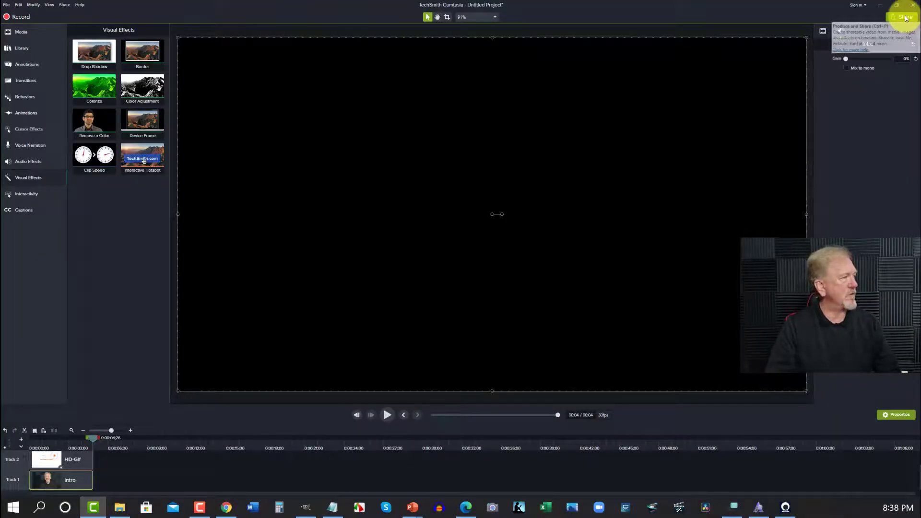
Start a local file production of the project with the MP4 only (up to 1080p) preset and continue to the file naming options.
{"action": "left_click", "coordinate": [903, 17]}
{"action": "left_click", "coordinate": [883, 32]}
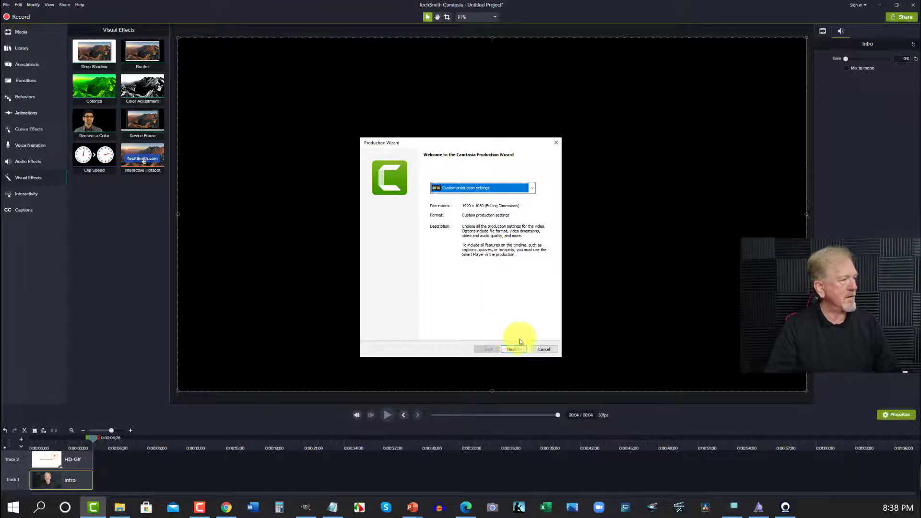
{"action": "left_click", "coordinate": [531, 187]}
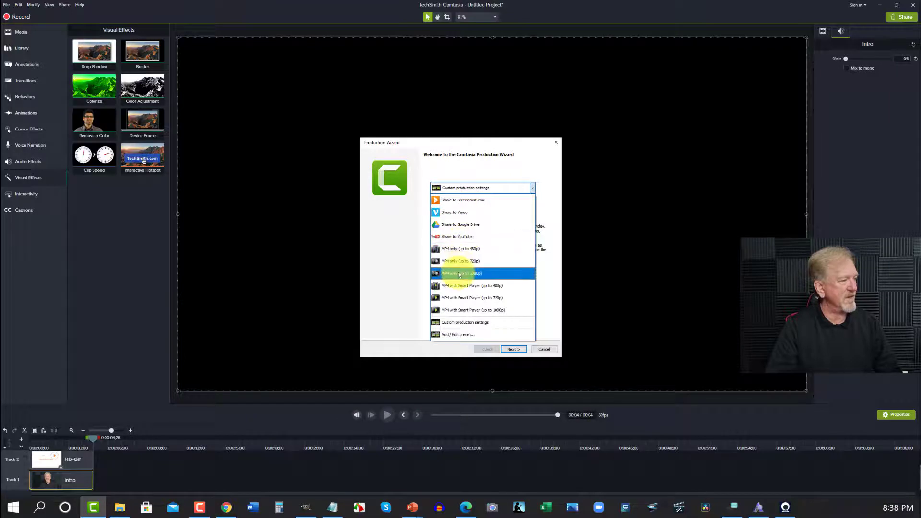
{"action": "left_click", "coordinate": [458, 274]}
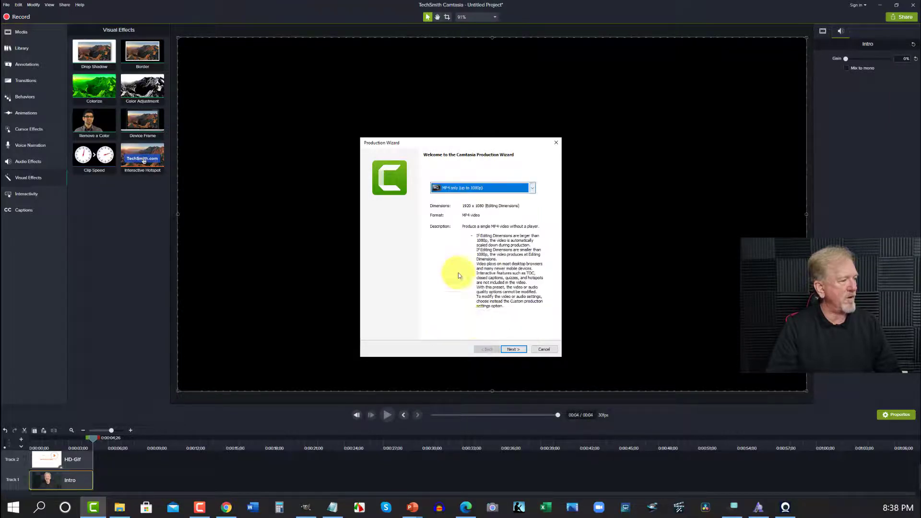
{"action": "left_click", "coordinate": [517, 349]}
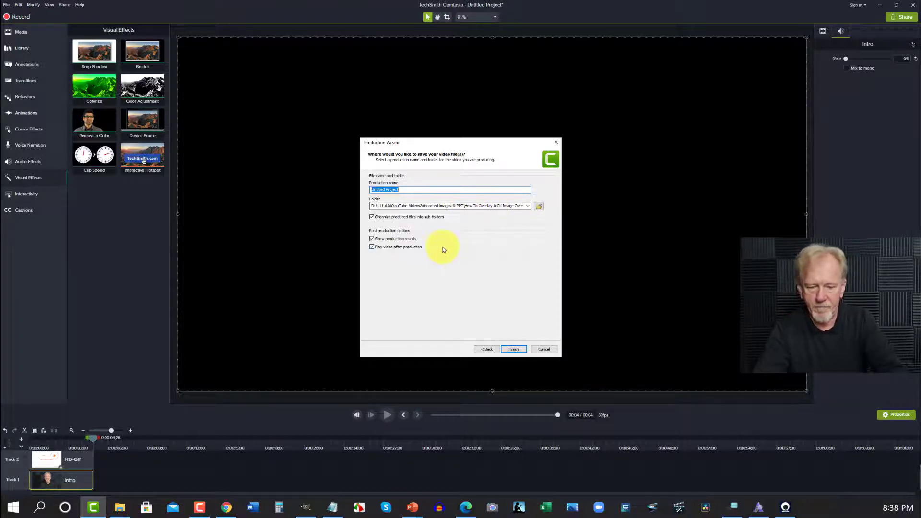
Name the production Overlay-Video, keep the current output folder and produce the MP4.
{"action": "type", "text": "V"}
{"action": "key", "text": "BackSpace"}
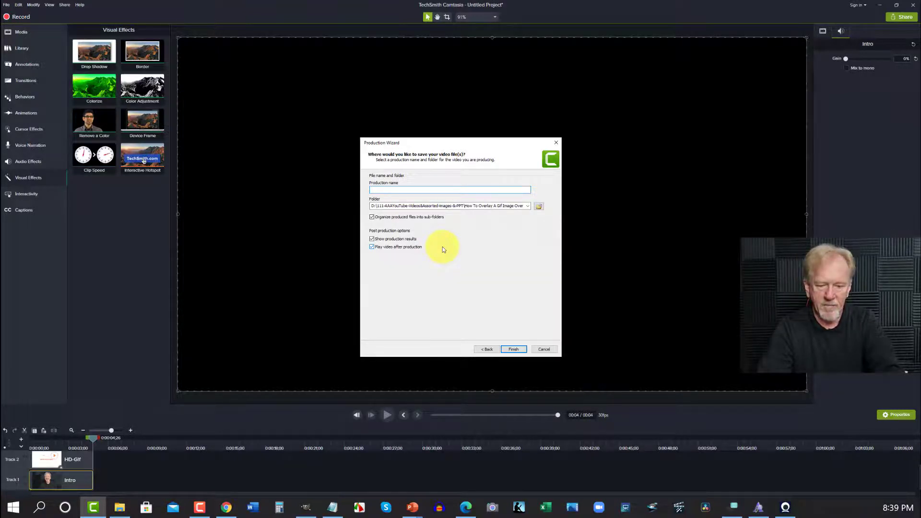
{"action": "type", "text": "Overlay"}
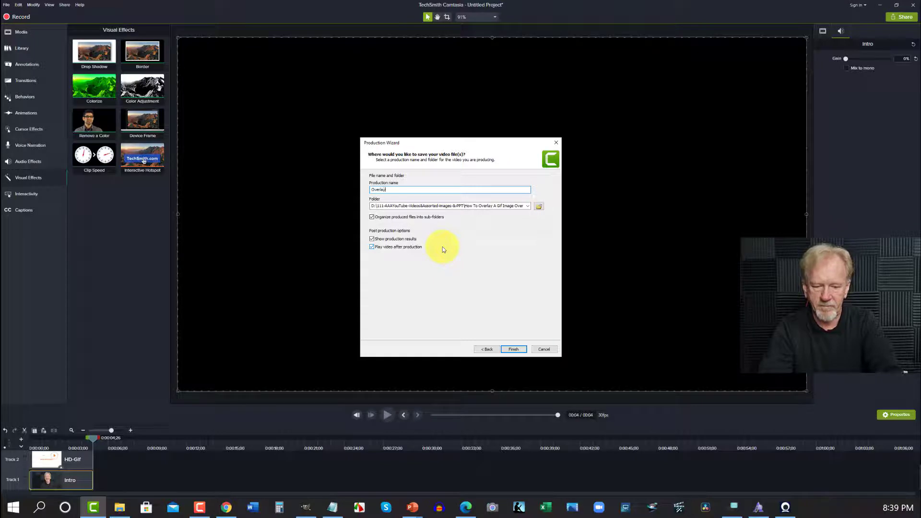
{"action": "type", "text": "-Video"}
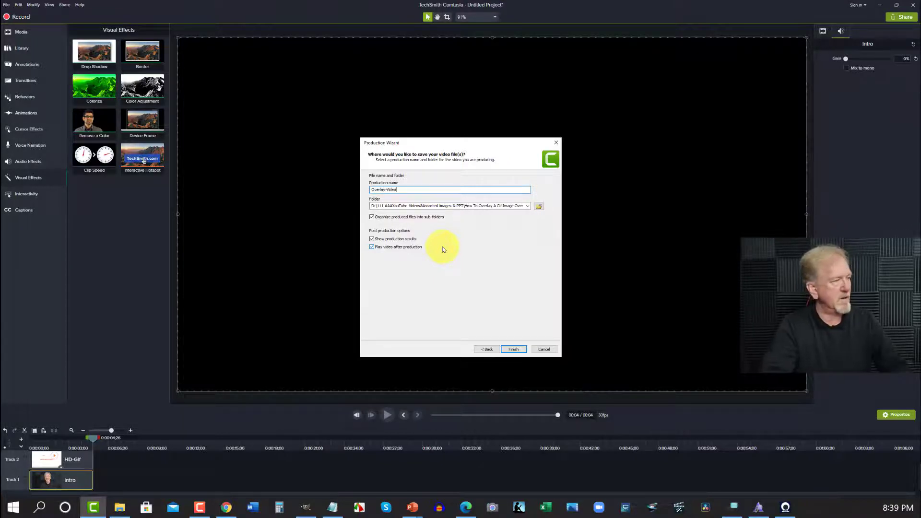
{"action": "left_click", "coordinate": [518, 349]}
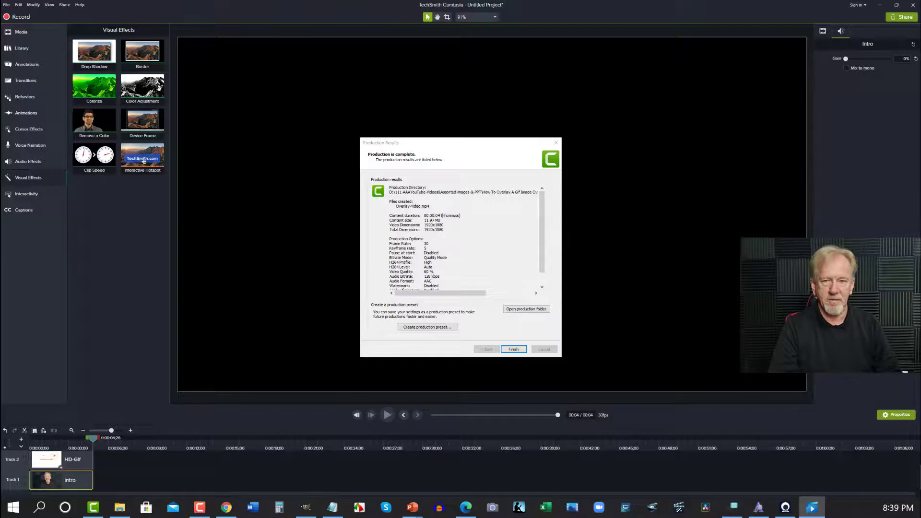
Replay the produced Overlay-Video in a maximized player, then close the player and the production results.
{"action": "left_click_drag", "start_coordinate": [0, 36], "coordinate": [442, 31]}
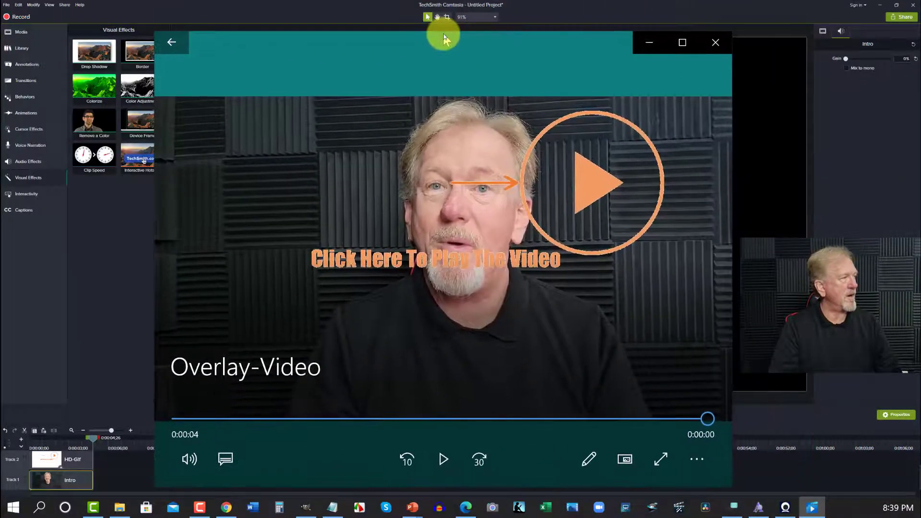
{"action": "left_click", "coordinate": [682, 38]}
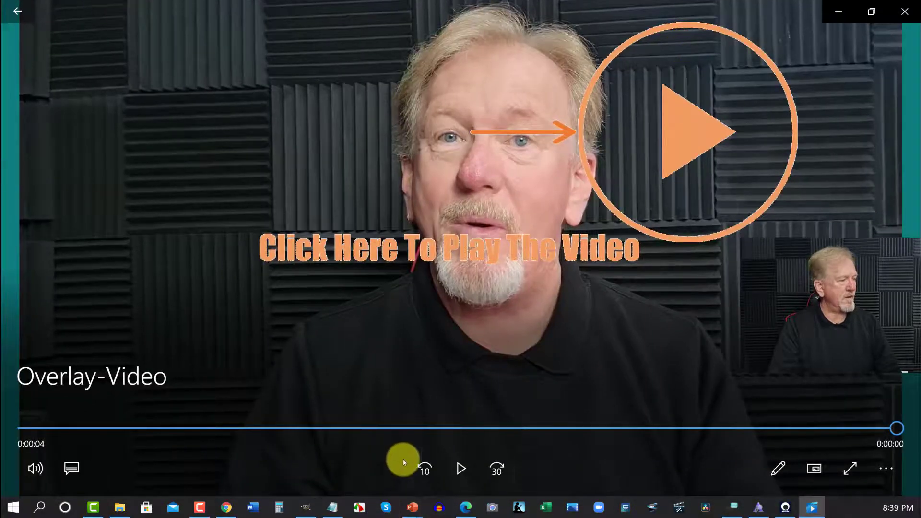
{"action": "left_click", "coordinate": [462, 467]}
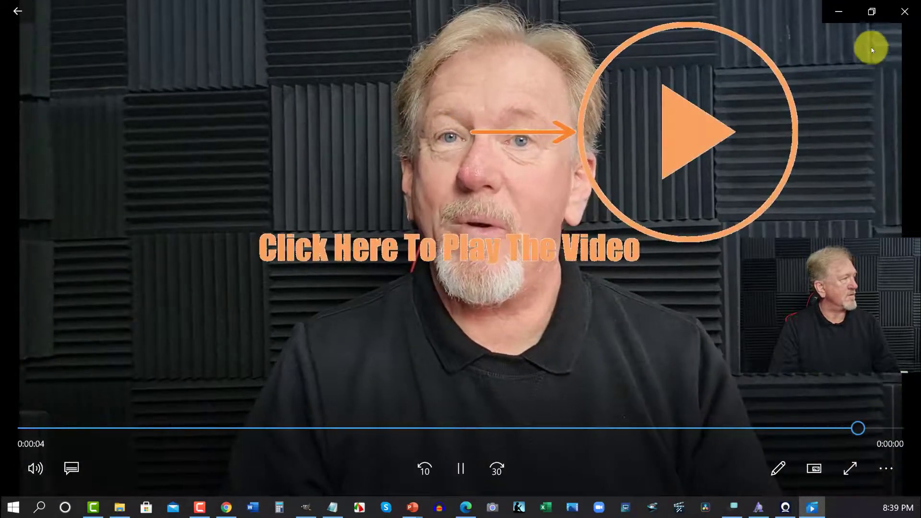
{"action": "left_click", "coordinate": [905, 17]}
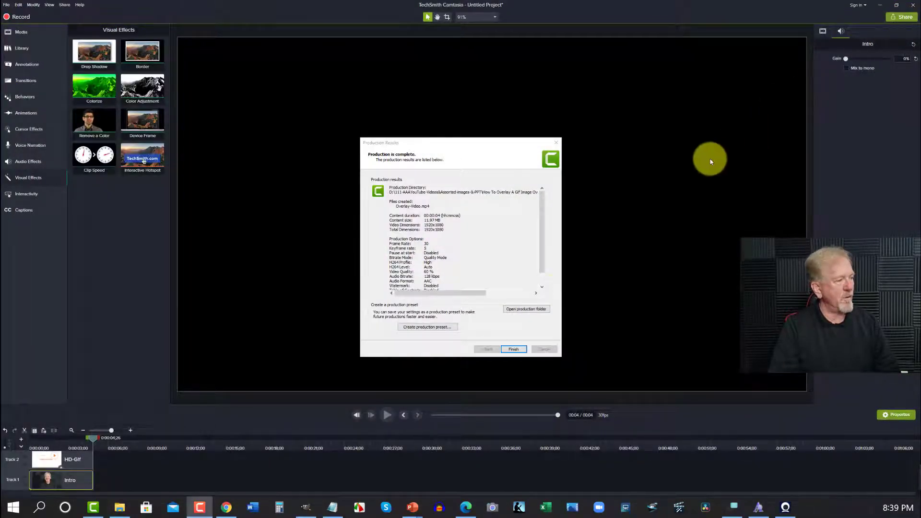
{"action": "left_click", "coordinate": [518, 348]}
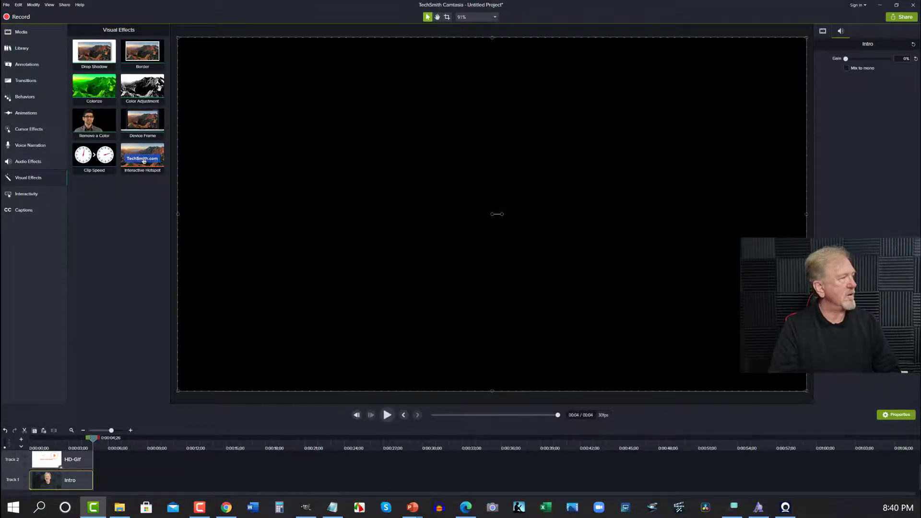
Switch to img2go in the browser and upload Overlay-Video.mp4 from the Overlay-Video folder inside How To Overlay A Gif Image Over A Video On Your Website.
{"action": "left_click", "coordinate": [883, 4]}
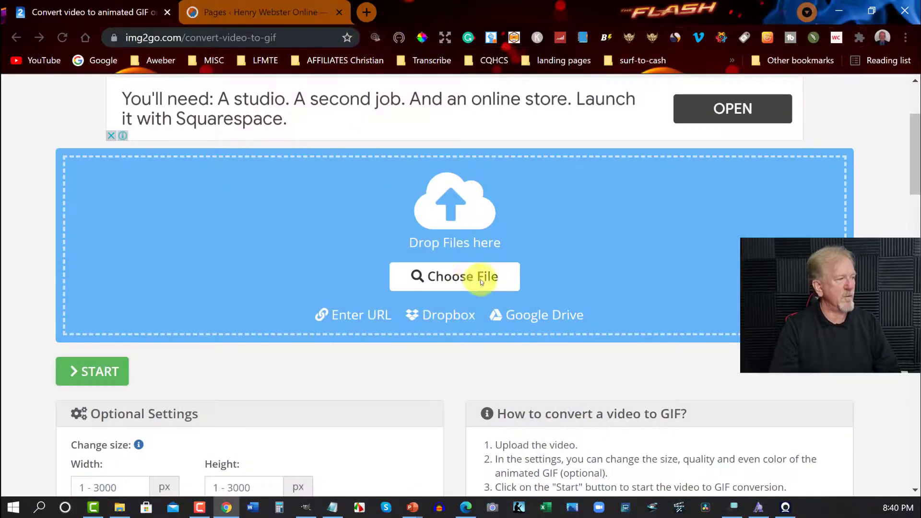
{"action": "left_click", "coordinate": [463, 277]}
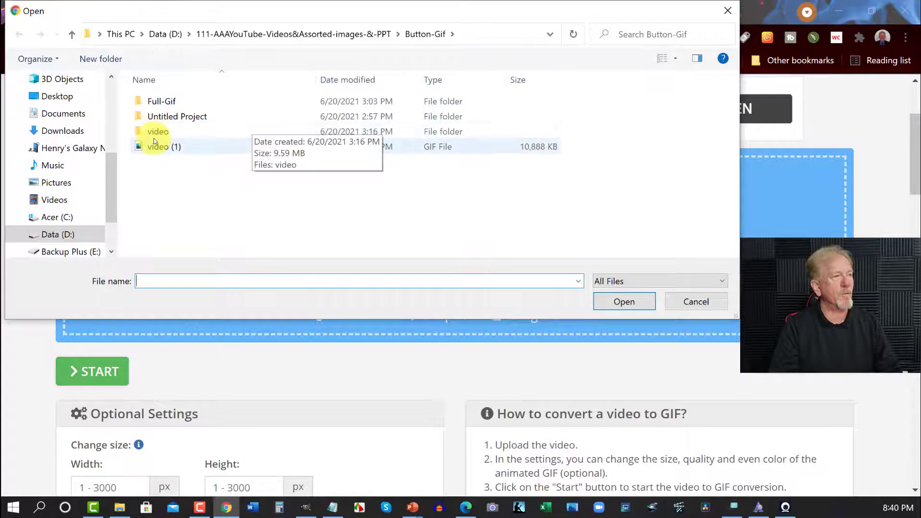
{"action": "left_click", "coordinate": [294, 31]}
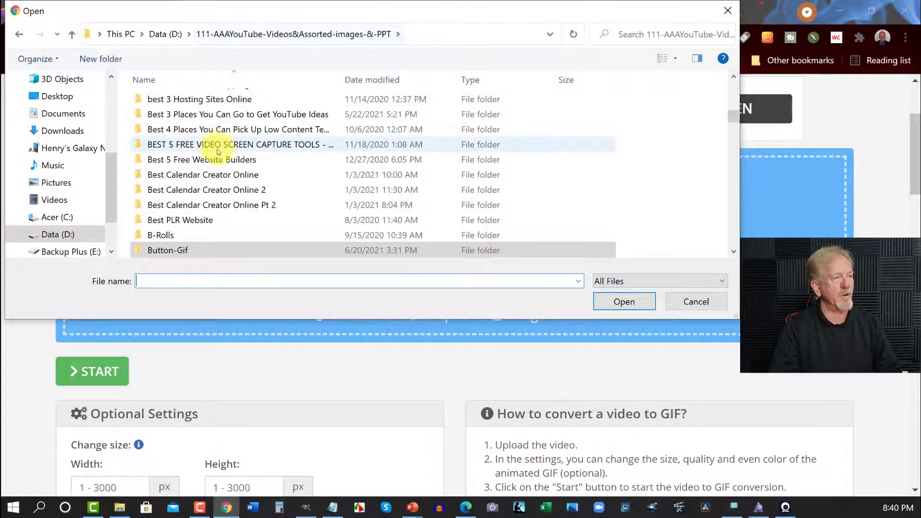
{"action": "scroll", "coordinate": [222, 153], "scroll_direction": "down", "scroll_amount": 1}
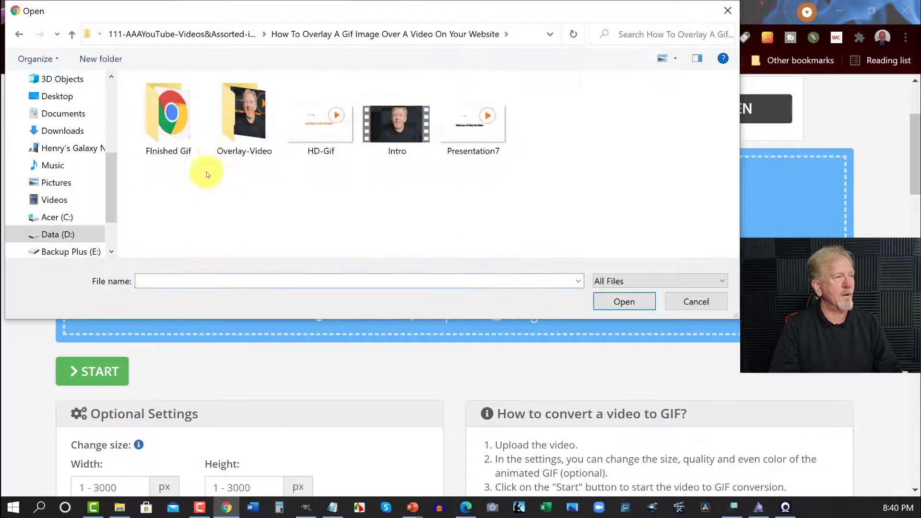
{"action": "left_click", "coordinate": [243, 100]}
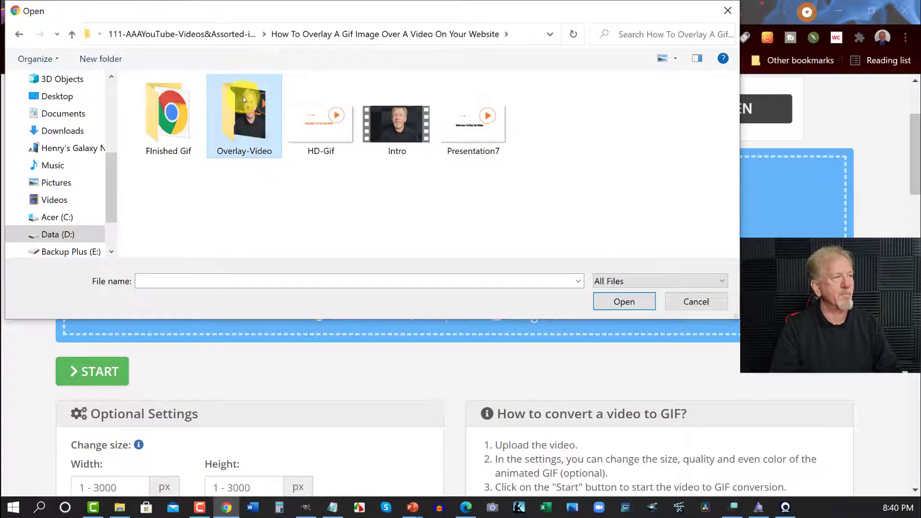
{"action": "double_click", "coordinate": [243, 99]}
{"action": "double_click", "coordinate": [166, 119]}
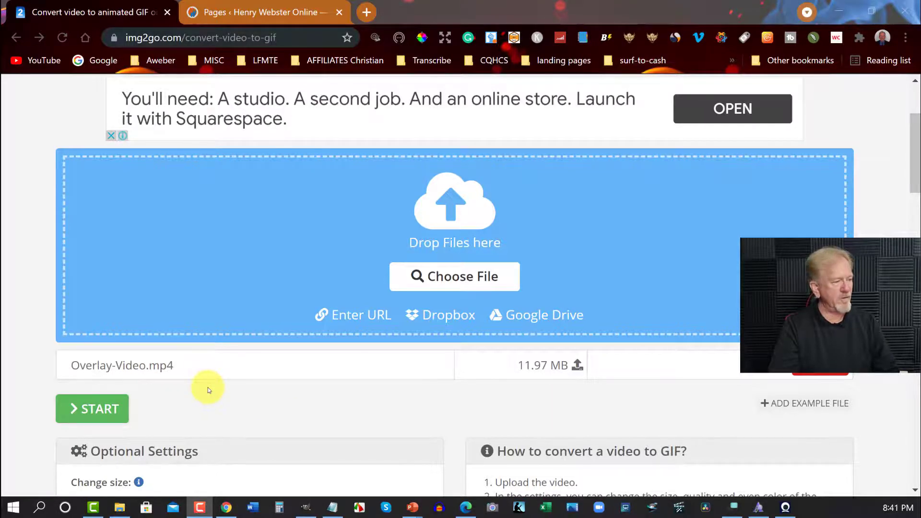
Convert the uploaded video to GIF, leaving the optional size blank, the color filter at Colored and Antialias enabled.
{"action": "scroll", "coordinate": [208, 387], "scroll_direction": "down", "scroll_amount": 5}
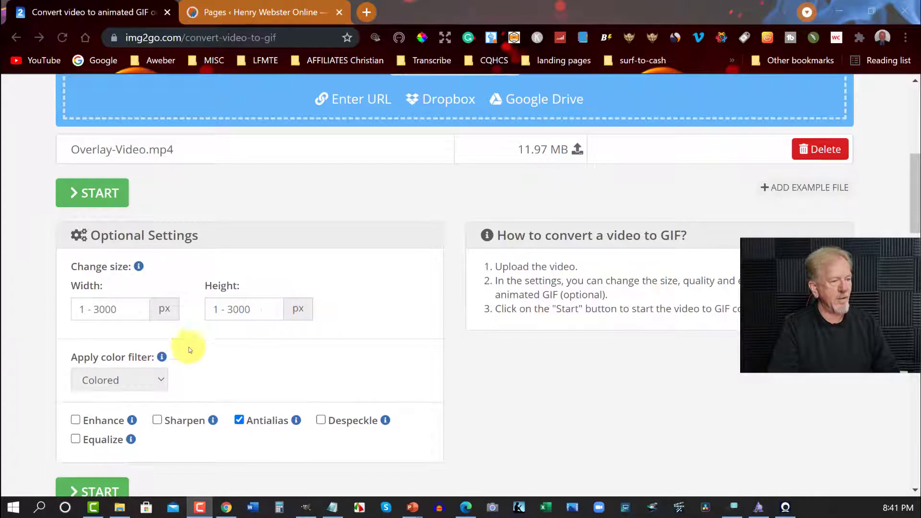
{"action": "scroll", "coordinate": [285, 334], "scroll_direction": "down", "scroll_amount": 1}
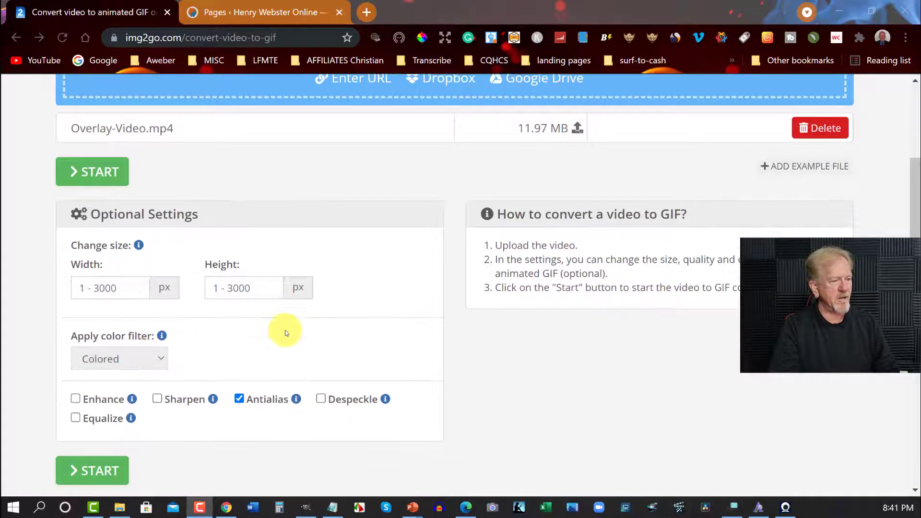
{"action": "scroll", "coordinate": [285, 330], "scroll_direction": "down", "scroll_amount": 1}
{"action": "left_click", "coordinate": [105, 420]}
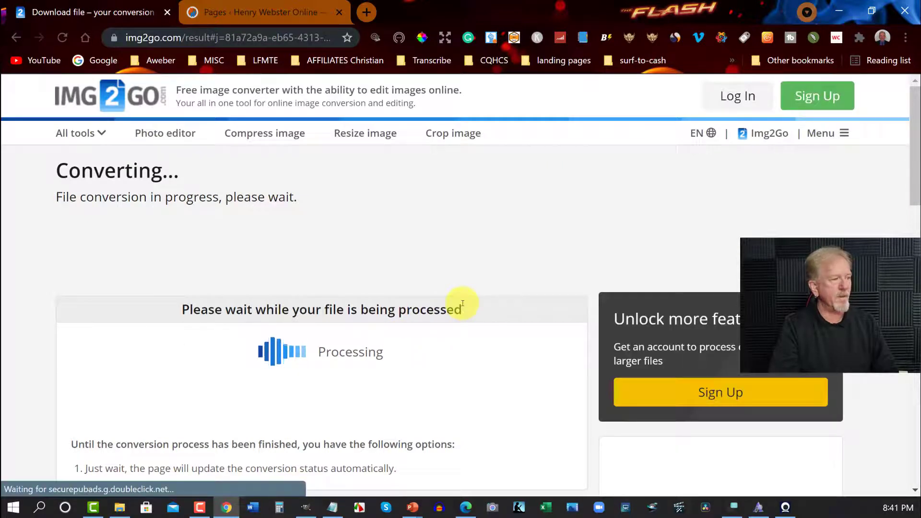
Save the converted GIF as Overlay-gif-finished in the How To Overlay A Gif Image Over A Video On Your Website folder.
{"action": "scroll", "coordinate": [463, 304], "scroll_direction": "down", "scroll_amount": 1}
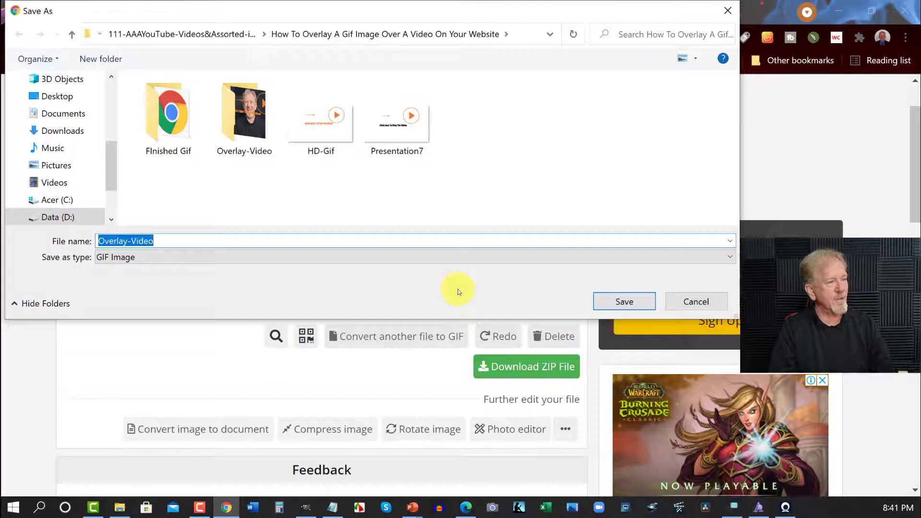
{"action": "left_click", "coordinate": [174, 240]}
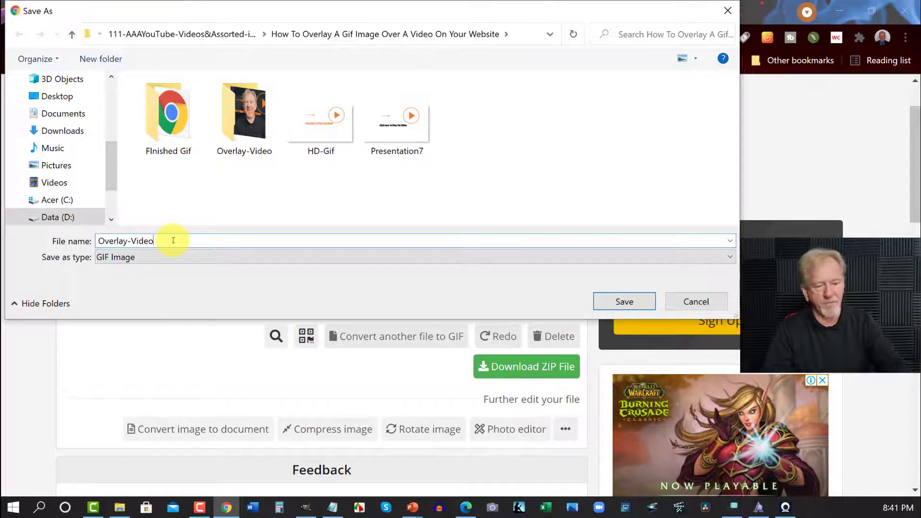
{"action": "type", "text": "-gif"}
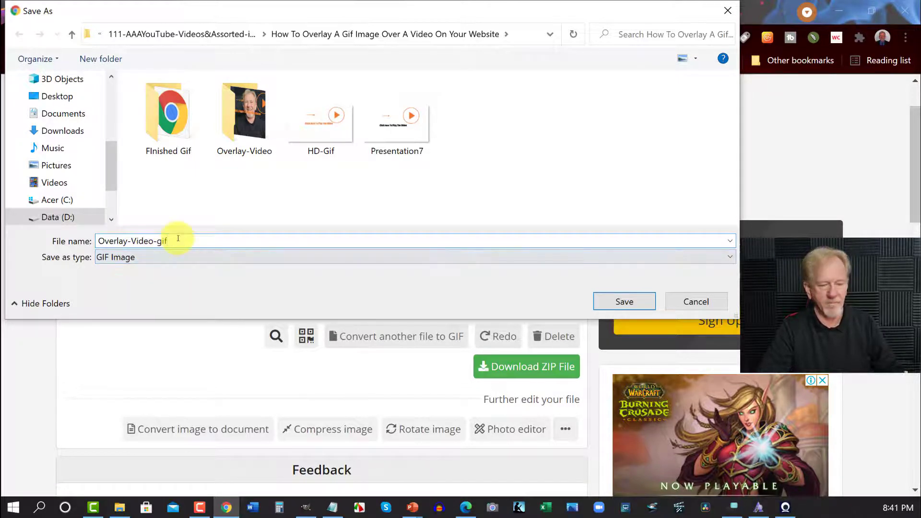
{"action": "type", "text": "-finished"}
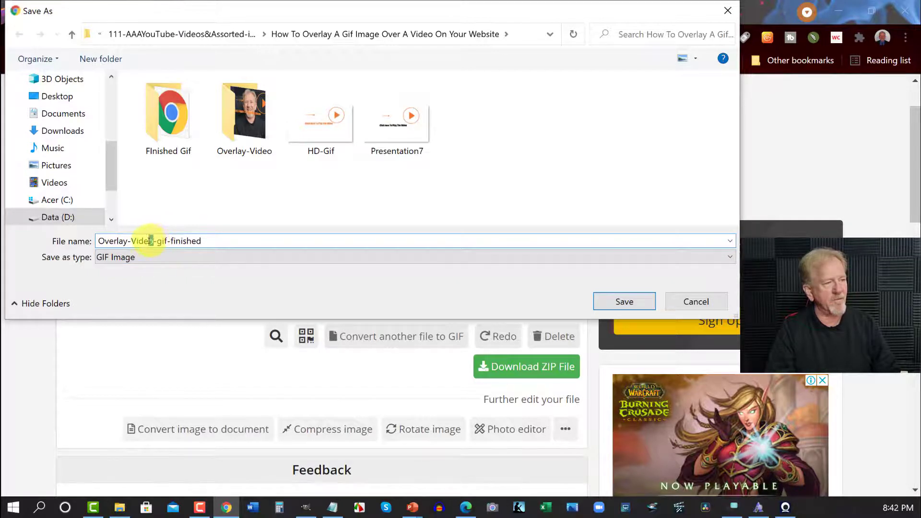
{"action": "left_click_drag", "start_coordinate": [151, 240], "coordinate": [133, 240]}
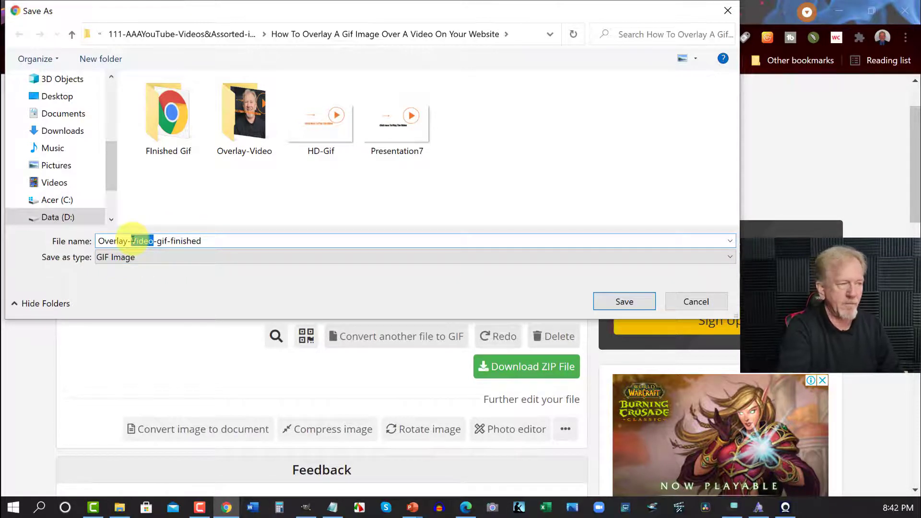
{"action": "key", "text": "Delete"}
{"action": "key", "text": "Delete"}
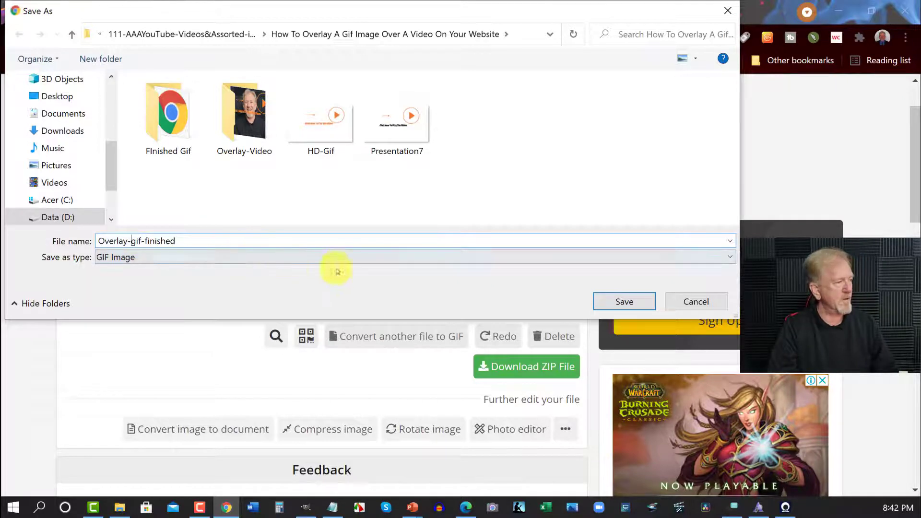
{"action": "left_click", "coordinate": [640, 304]}
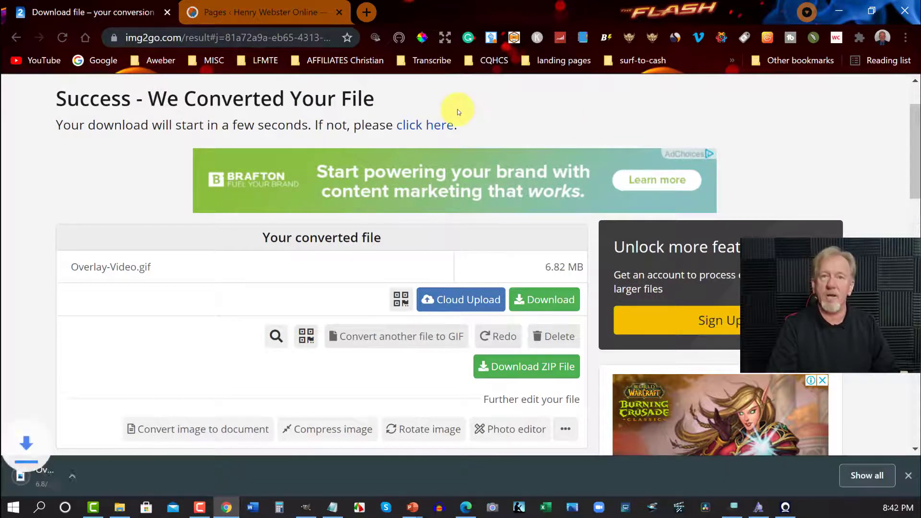
Switch to the WordPress Pages list, dismiss the browser's download bar and add a new page.
{"action": "left_click", "coordinate": [293, 14]}
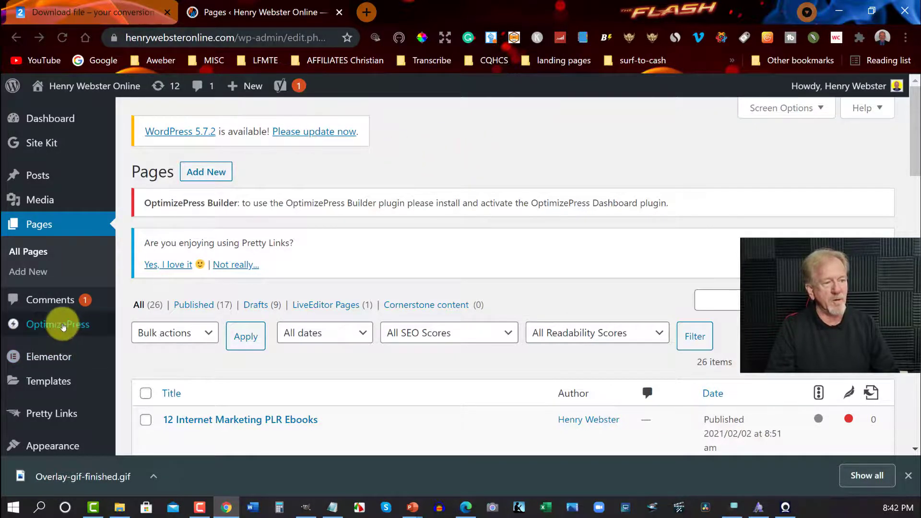
{"action": "mouse_move", "coordinate": [62, 324]}
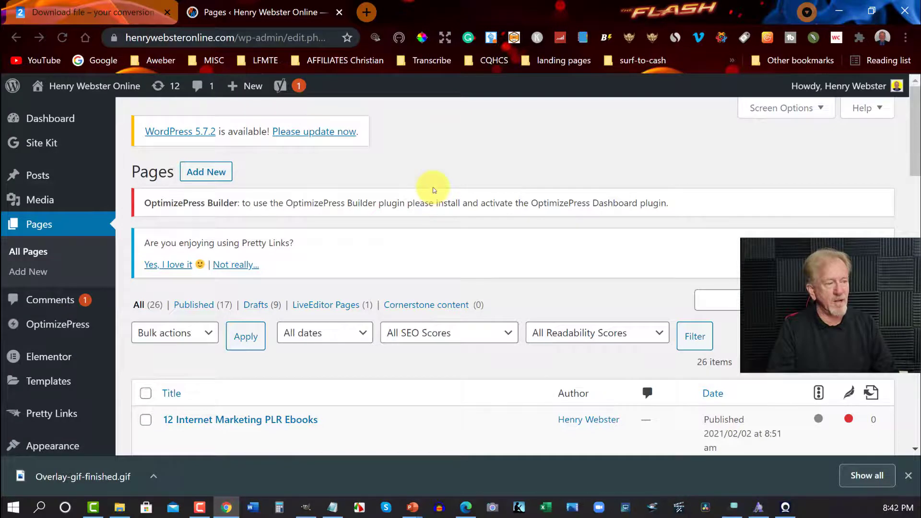
{"action": "left_click", "coordinate": [908, 477]}
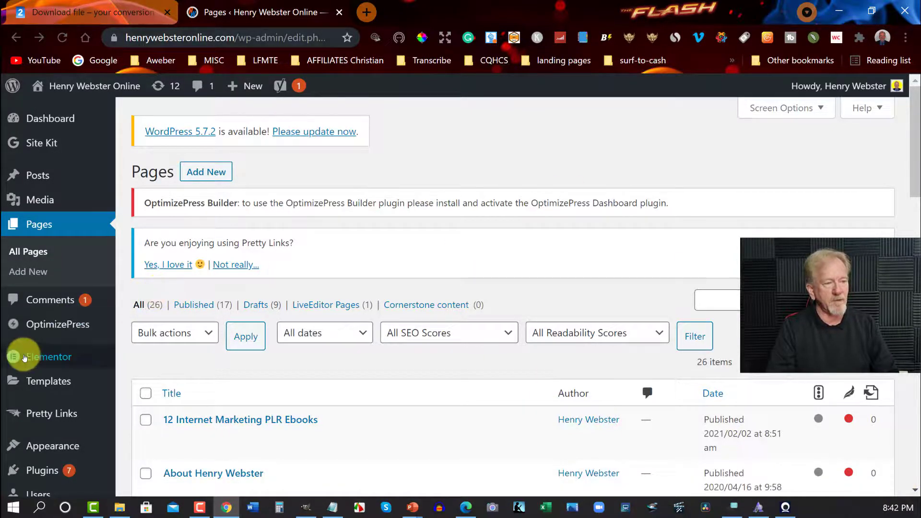
{"action": "mouse_move", "coordinate": [27, 359]}
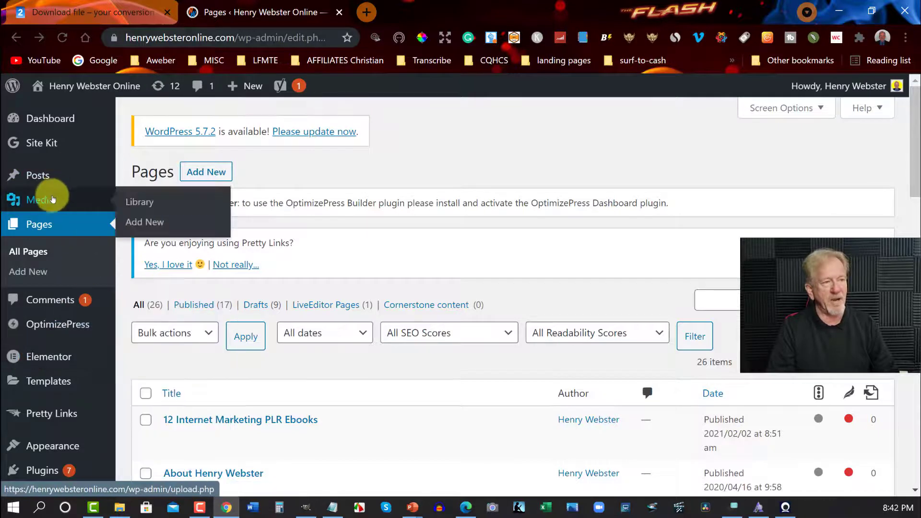
{"action": "left_click", "coordinate": [42, 225]}
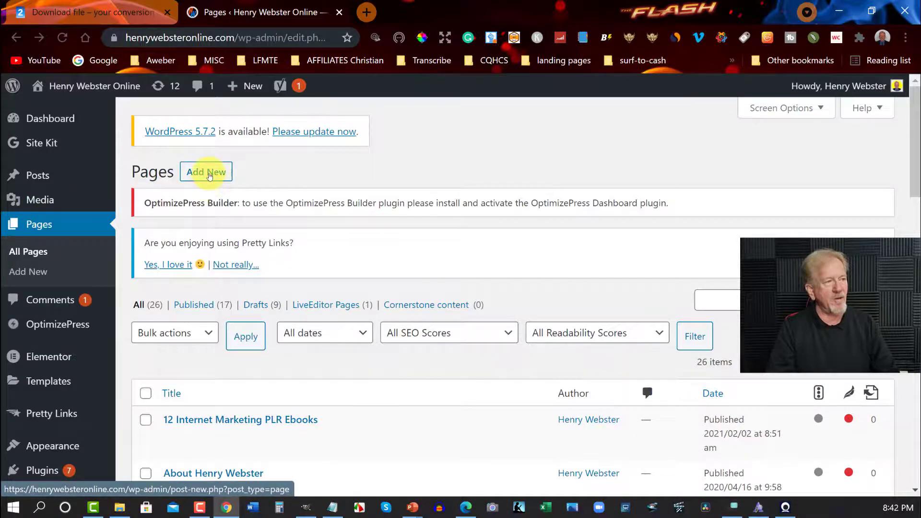
{"action": "left_click", "coordinate": [210, 176]}
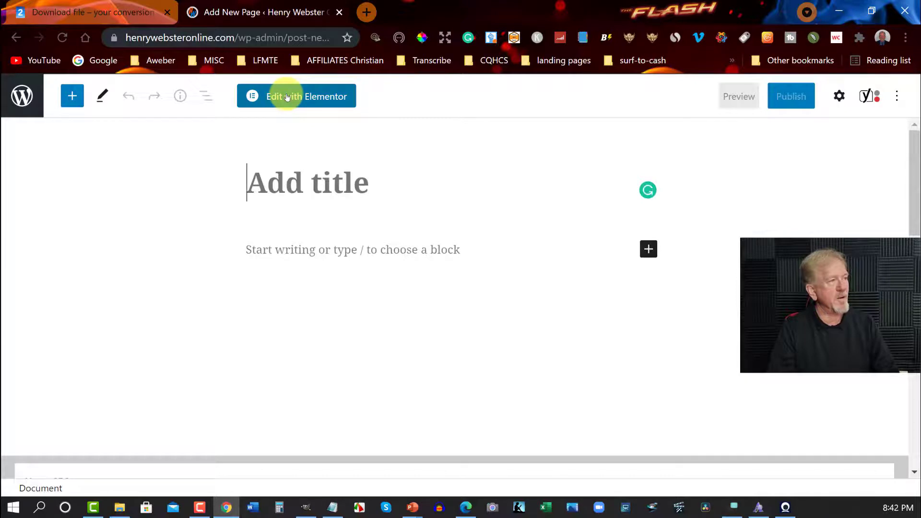
Open the new page in the Elementor editor and add a Video widget to the empty section.
{"action": "left_click", "coordinate": [287, 97]}
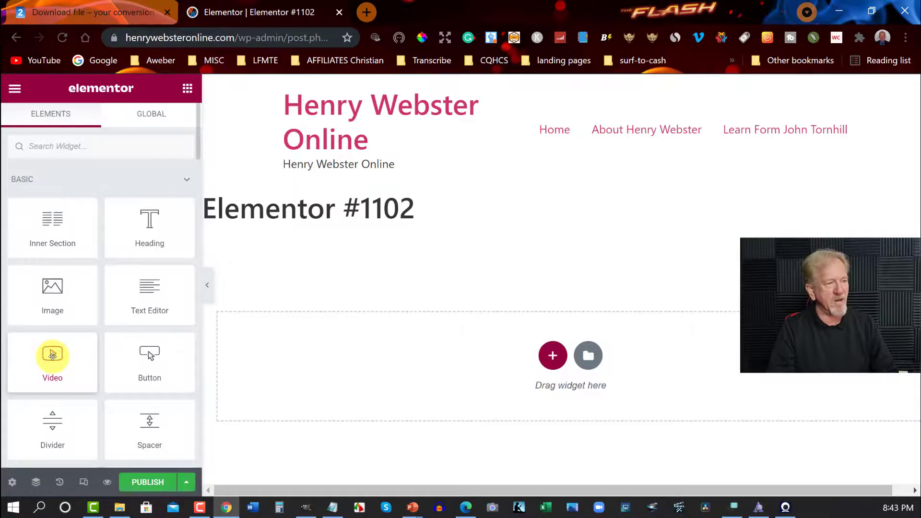
{"action": "left_click_drag", "start_coordinate": [53, 355], "coordinate": [551, 352]}
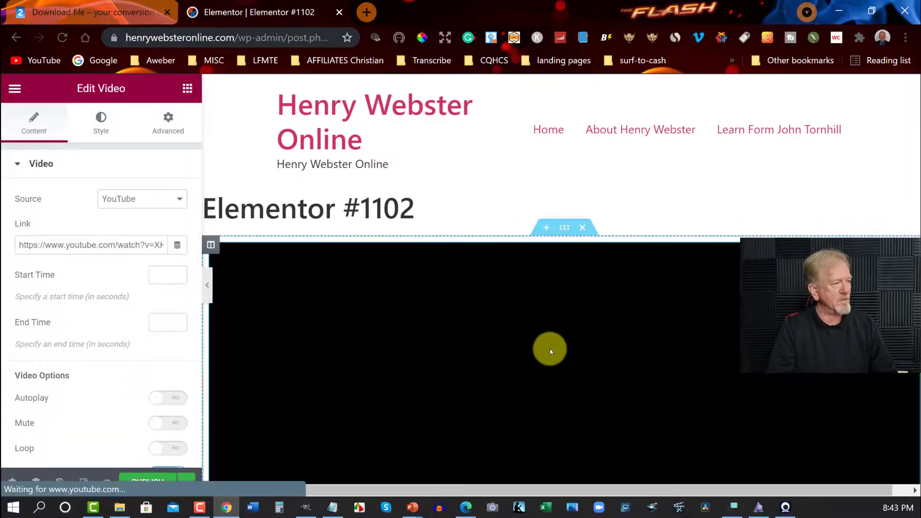
{"action": "scroll", "coordinate": [549, 351], "scroll_direction": "down", "scroll_amount": 5}
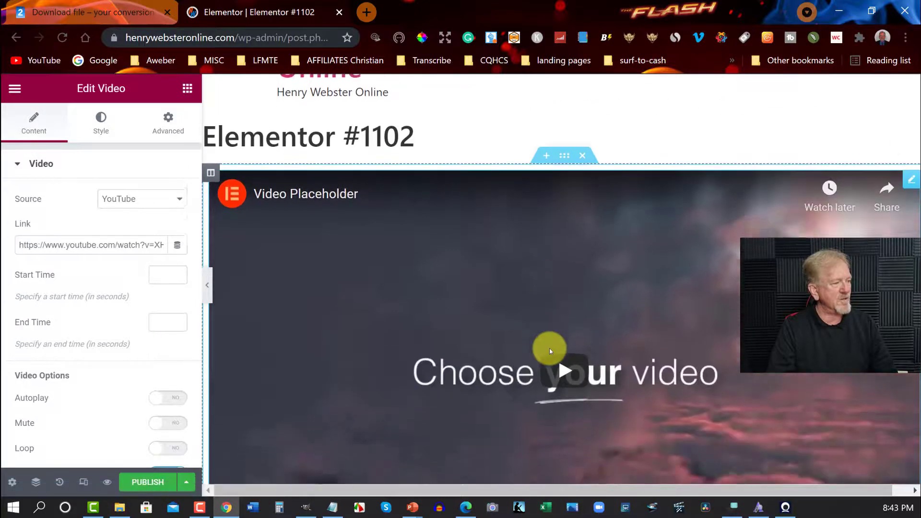
{"action": "scroll", "coordinate": [547, 350], "scroll_direction": "up", "scroll_amount": 4}
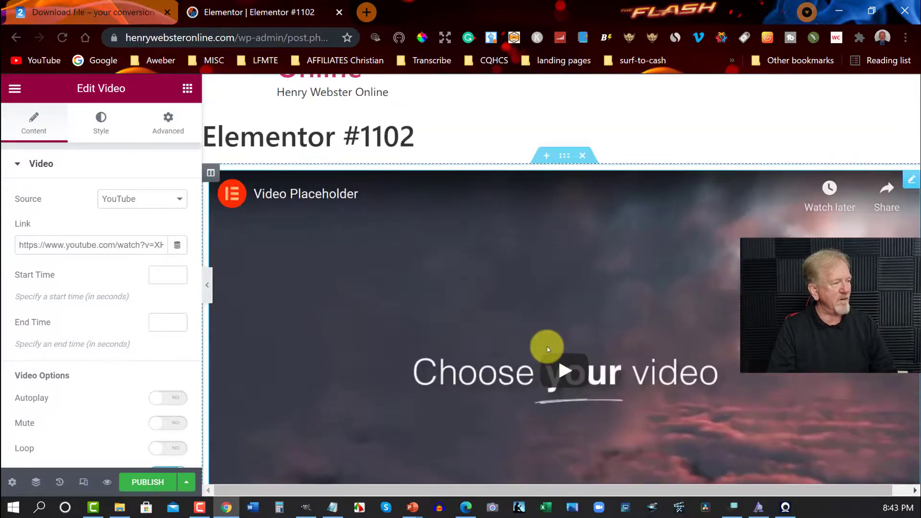
{"action": "scroll", "coordinate": [546, 346], "scroll_direction": "down", "scroll_amount": 3}
{"action": "scroll", "coordinate": [547, 347], "scroll_direction": "up", "scroll_amount": 2}
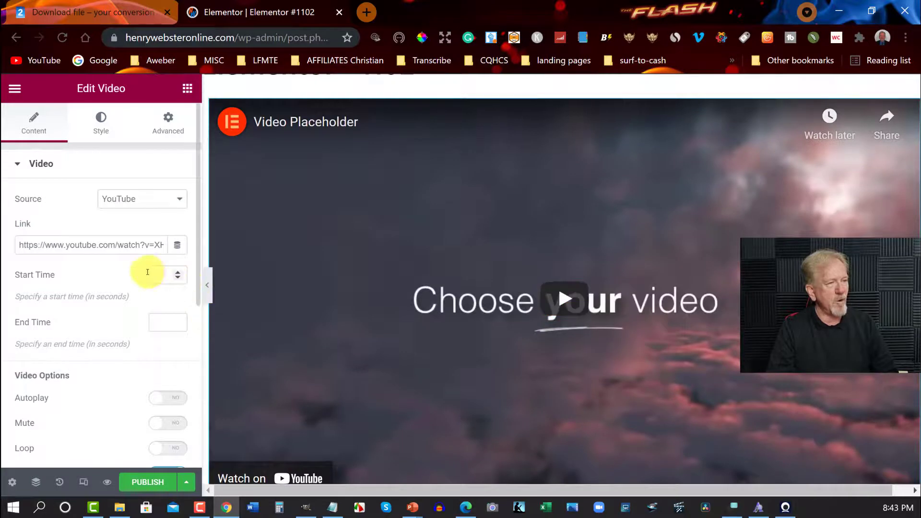
Turn on Image Overlay for the Video widget.
{"action": "scroll", "coordinate": [103, 261], "scroll_direction": "down", "scroll_amount": 6}
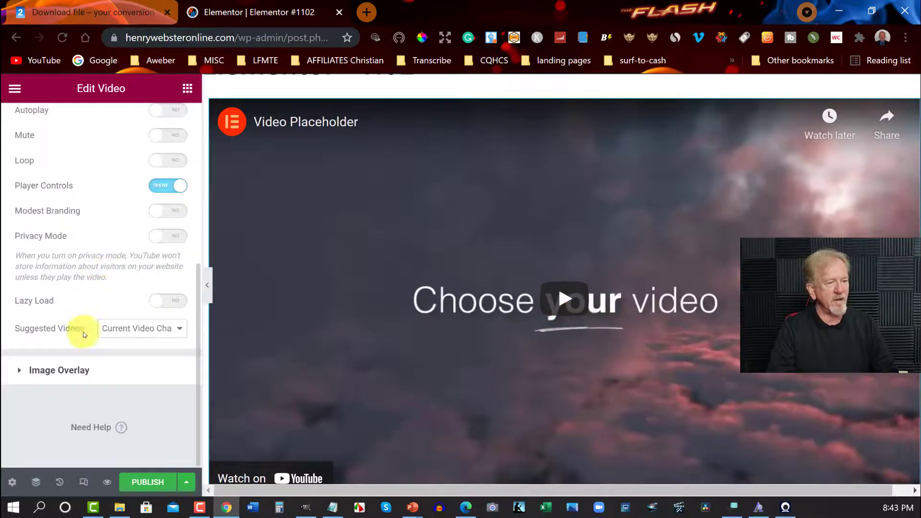
{"action": "left_click", "coordinate": [60, 371]}
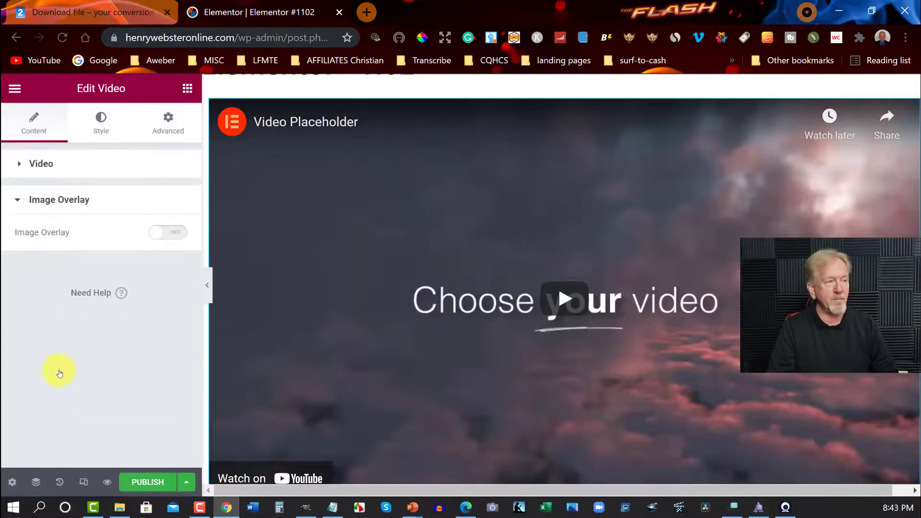
{"action": "left_click", "coordinate": [174, 235]}
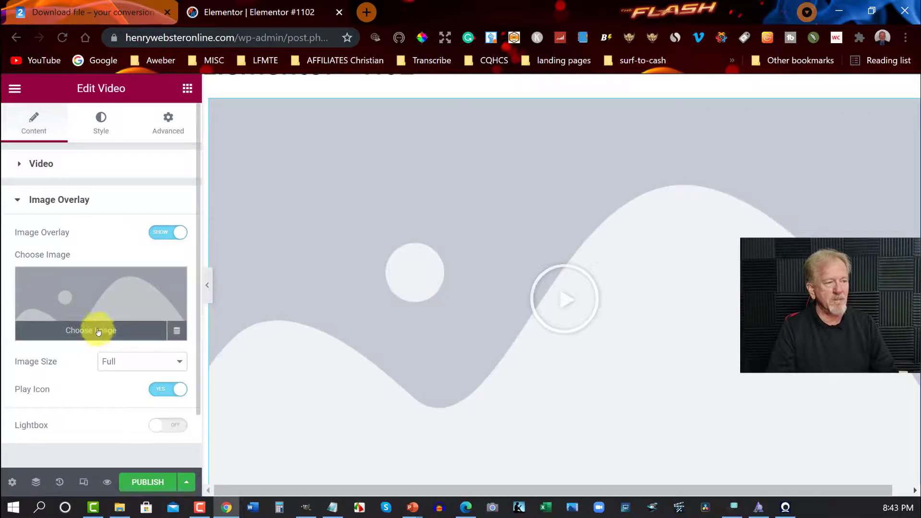
Upload Overlay-gif-finished from the How To Overlay A Gif Image Over A Video On Your Website folder and insert it as the video's overlay image.
{"action": "left_click", "coordinate": [98, 331]}
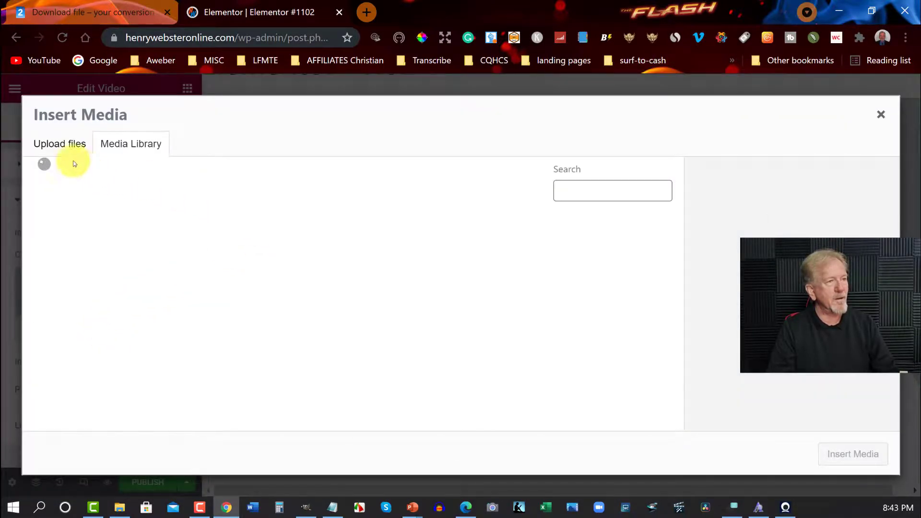
{"action": "left_click", "coordinate": [65, 150]}
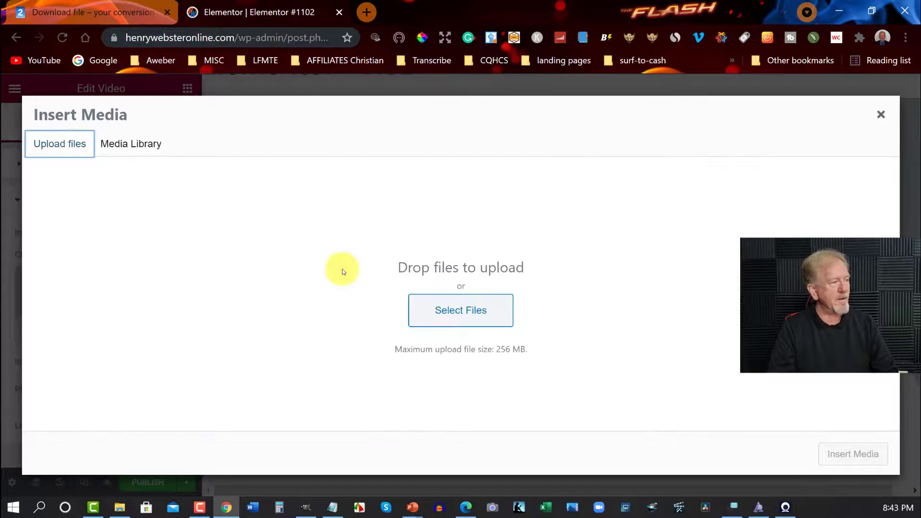
{"action": "left_click", "coordinate": [451, 311]}
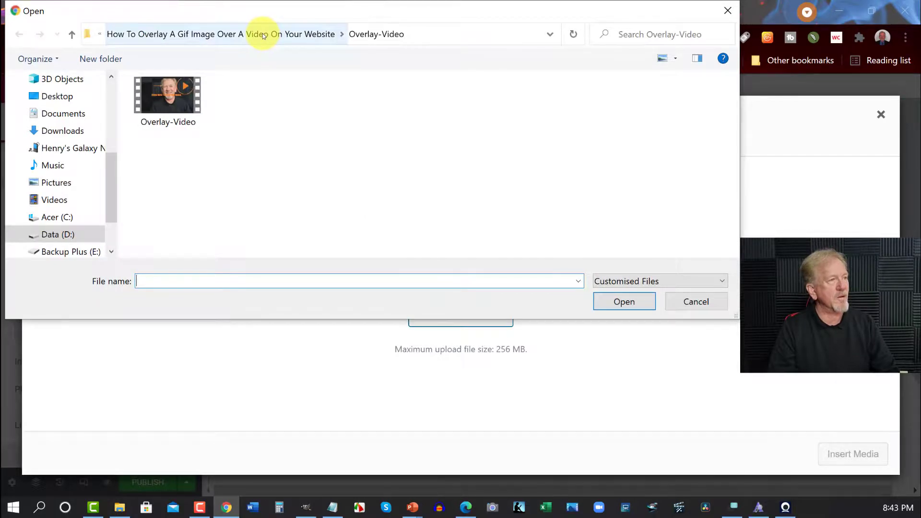
{"action": "left_click", "coordinate": [263, 34]}
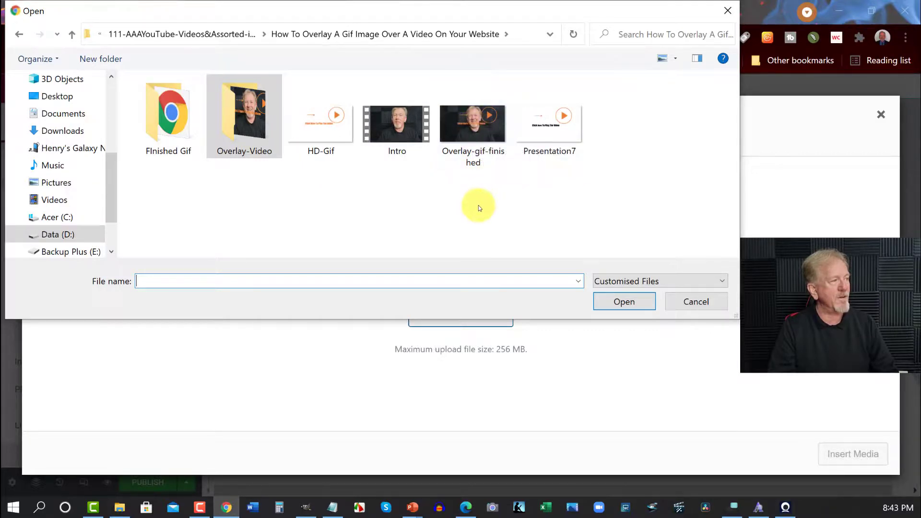
{"action": "double_click", "coordinate": [472, 123]}
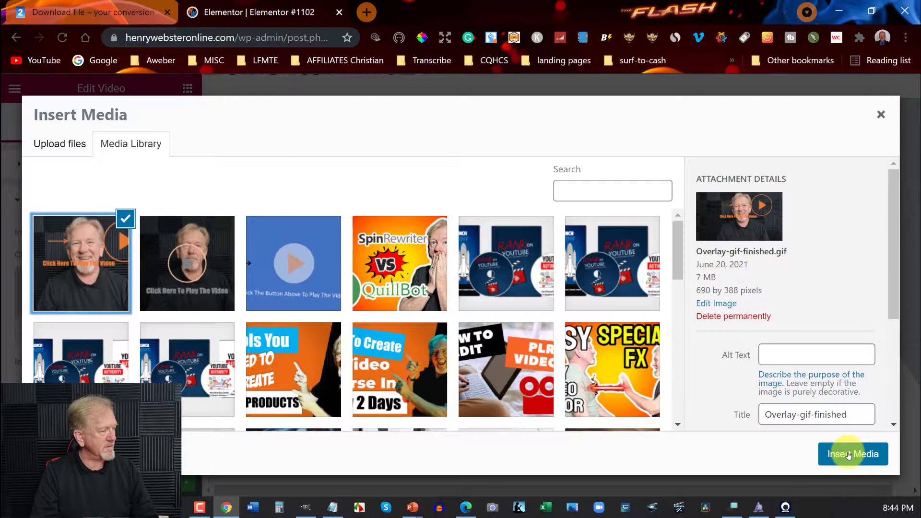
{"action": "left_click", "coordinate": [848, 454]}
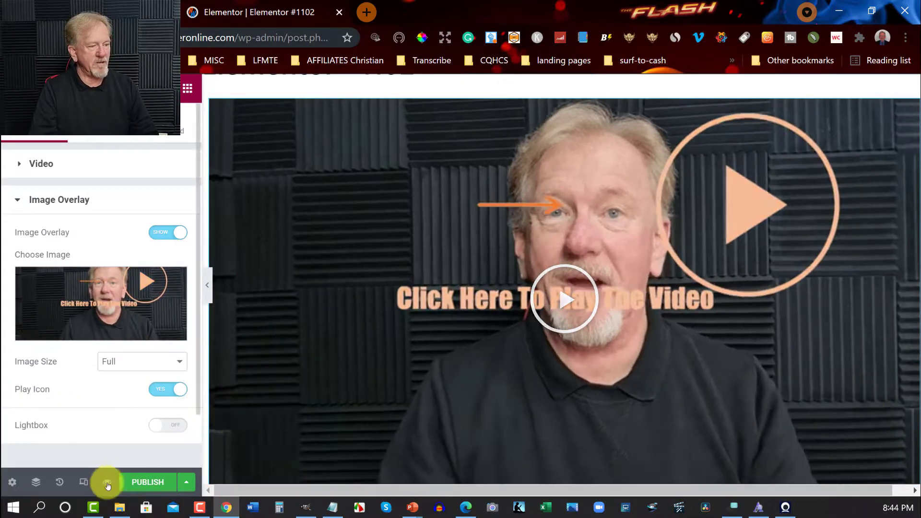
Publish the page, open the live version and play the video from its GIF overlay.
{"action": "left_click", "coordinate": [148, 483]}
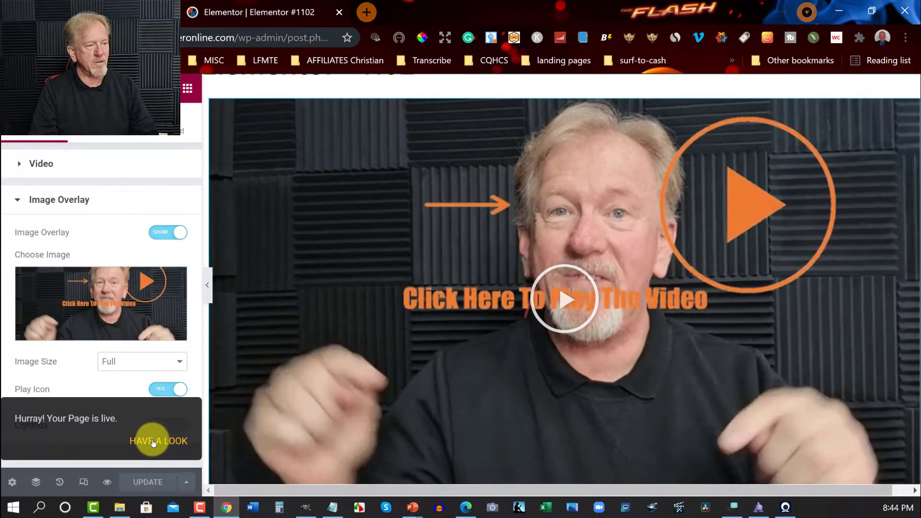
{"action": "left_click", "coordinate": [153, 442]}
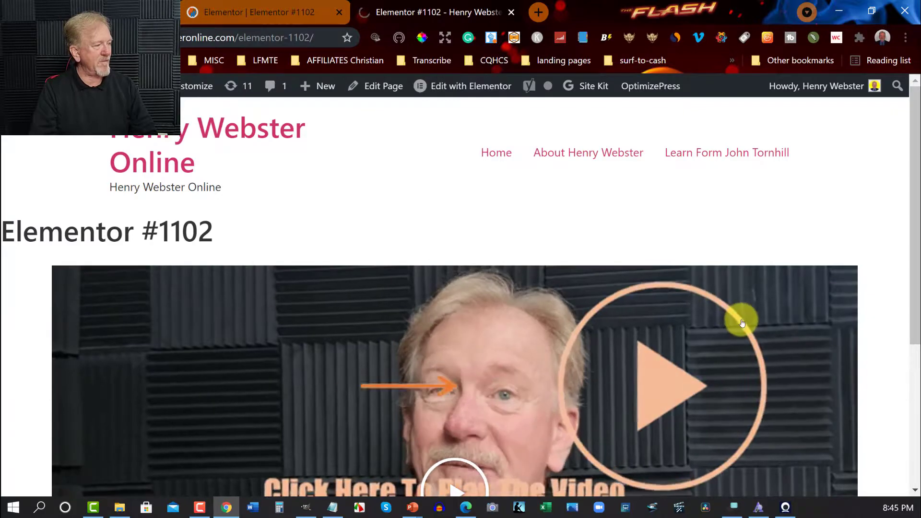
{"action": "scroll", "coordinate": [742, 323], "scroll_direction": "down", "scroll_amount": 3}
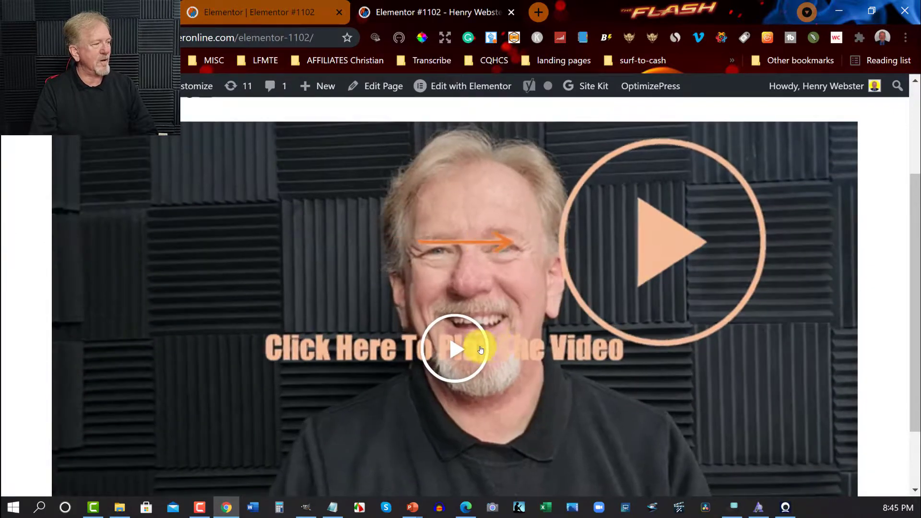
{"action": "left_click", "coordinate": [460, 351]}
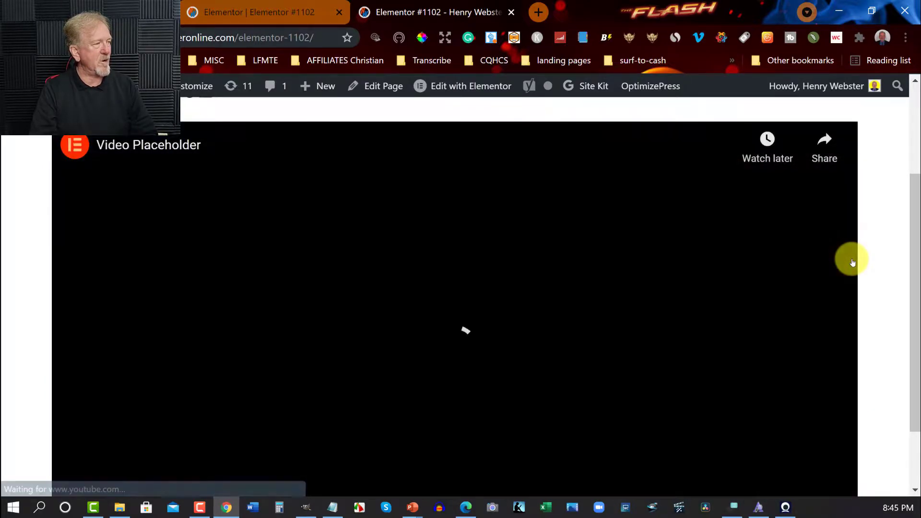
{"action": "scroll", "coordinate": [882, 241], "scroll_direction": "down", "scroll_amount": 1}
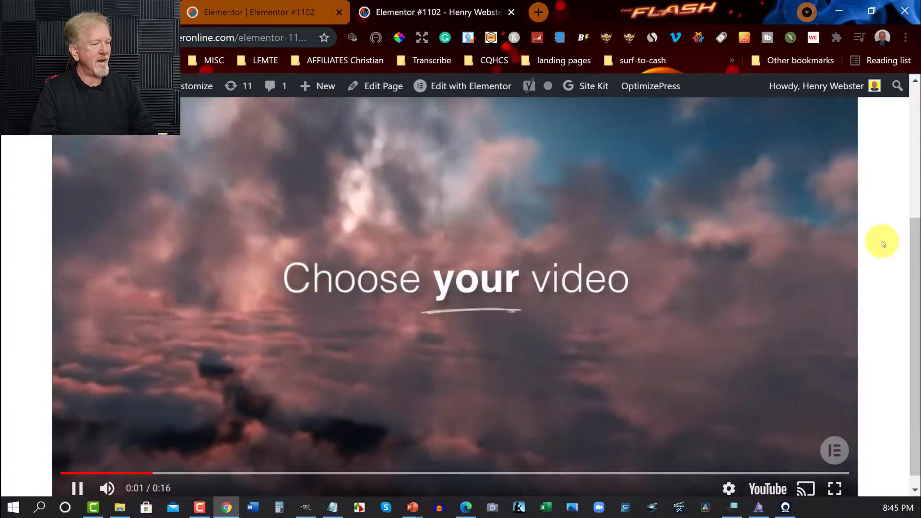